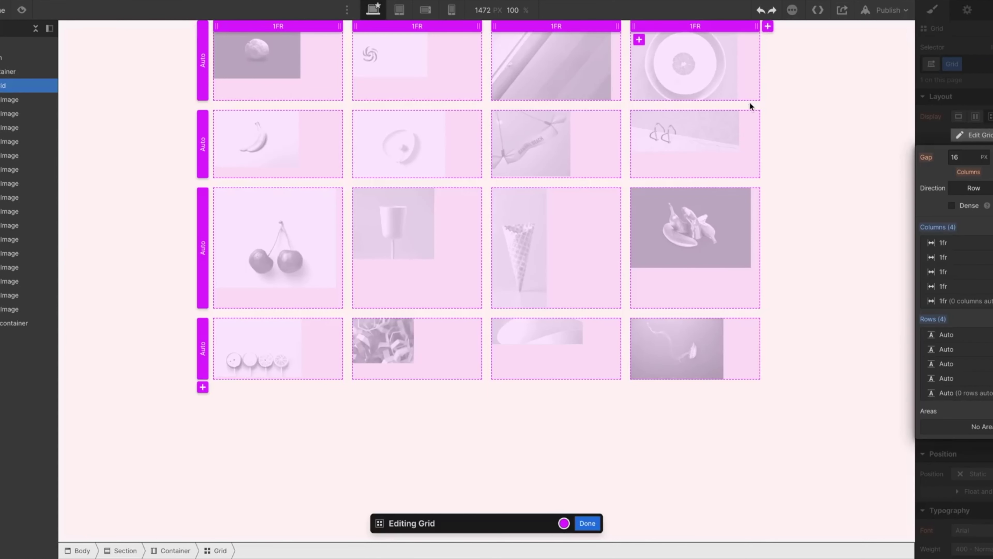
Step: Finish editing the grid, set its height, and center its images vertically and horizontally within their cells
{"action": "left_click", "coordinate": [589, 523]}
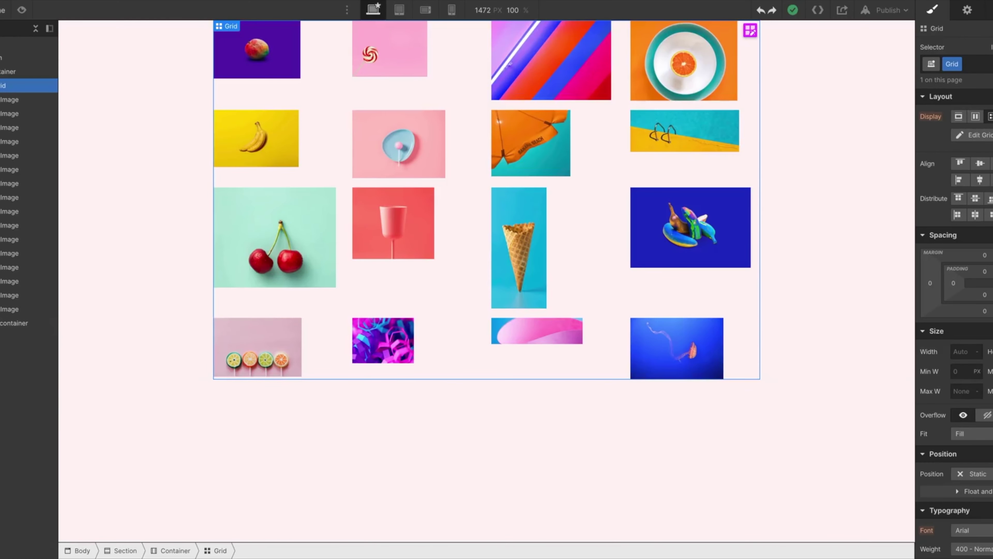
{"action": "key", "text": "Return"}
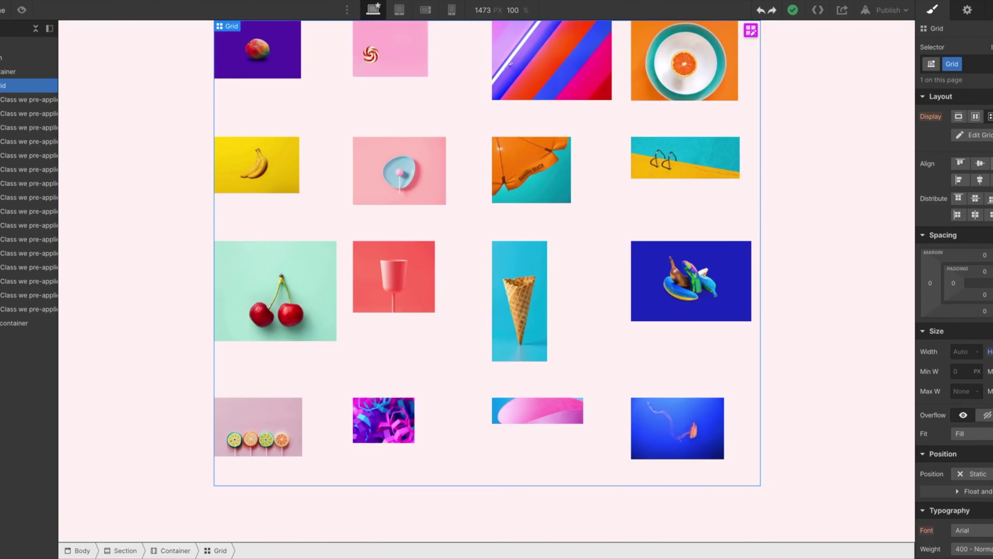
{"action": "left_click", "coordinate": [979, 163]}
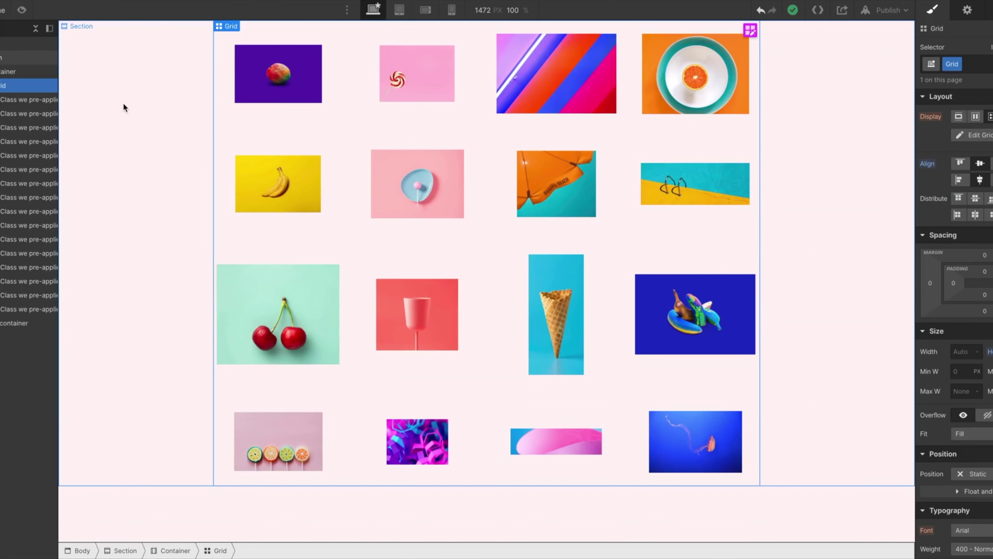
Step: Set the shared image class to 100% width, make it fill the cell height, and set its fit to Cover
{"action": "left_click", "coordinate": [271, 83]}
{"action": "left_click", "coordinate": [417, 76]}
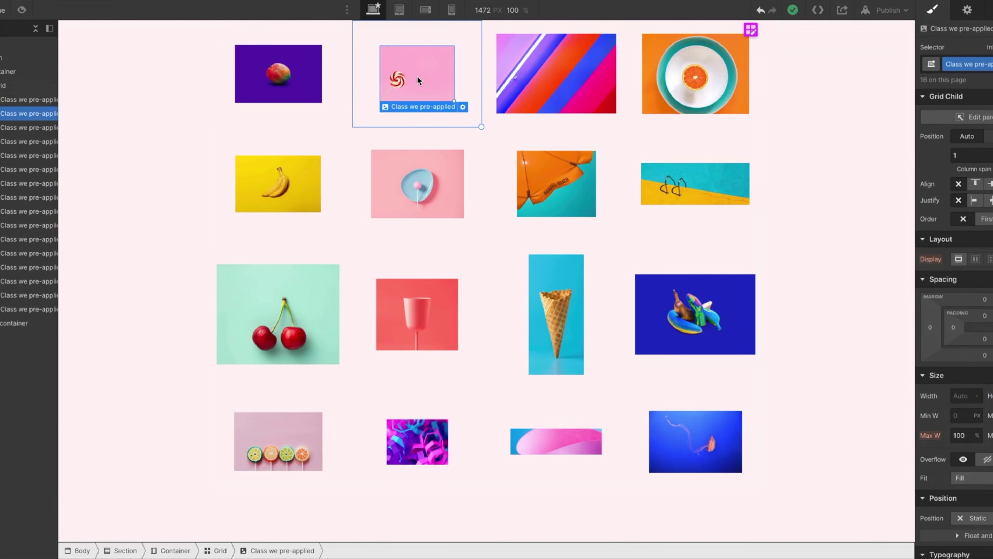
{"action": "left_click", "coordinate": [541, 73]}
{"action": "left_click", "coordinate": [690, 67]}
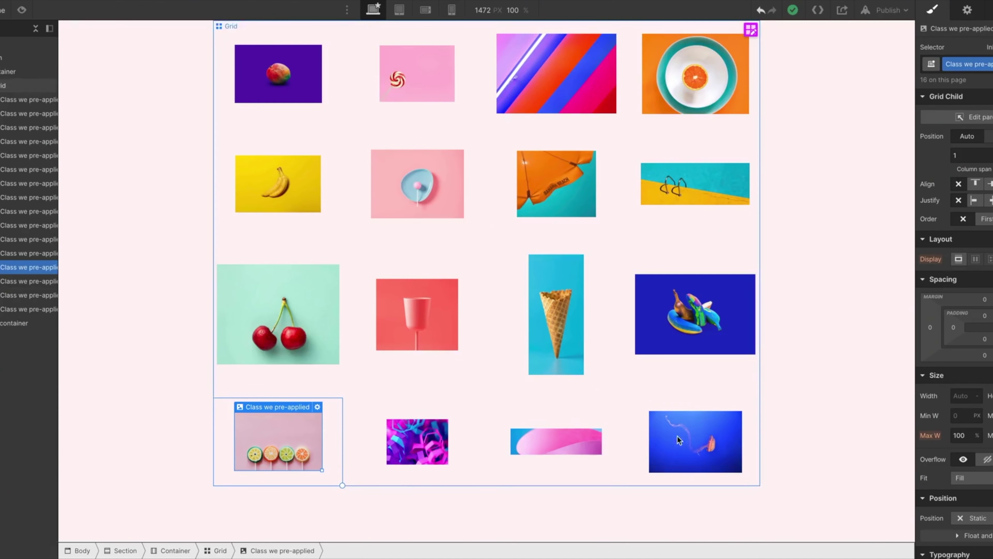
{"action": "left_click", "coordinate": [960, 394]}
{"action": "type", "text": "100%"}
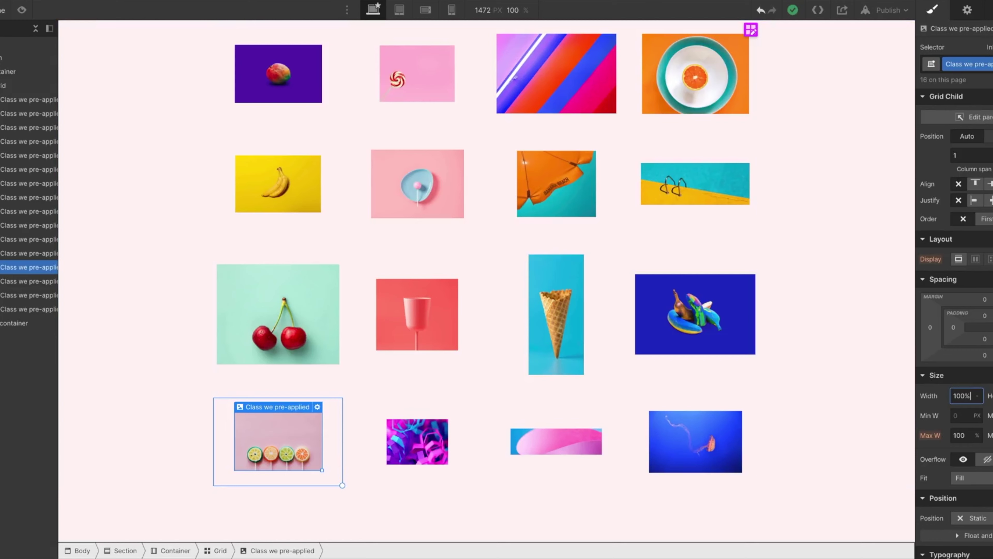
{"action": "key", "text": "Return"}
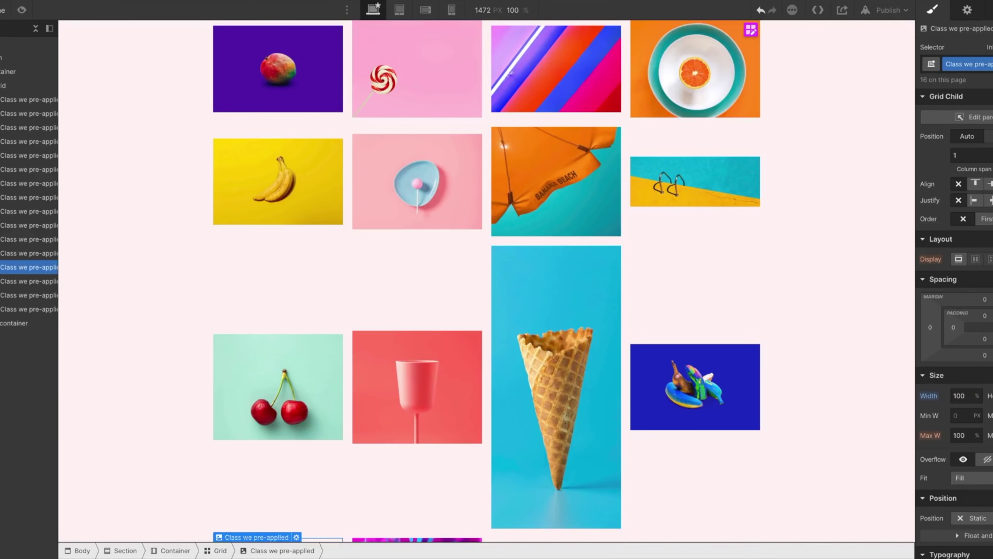
{"action": "key", "text": "Return"}
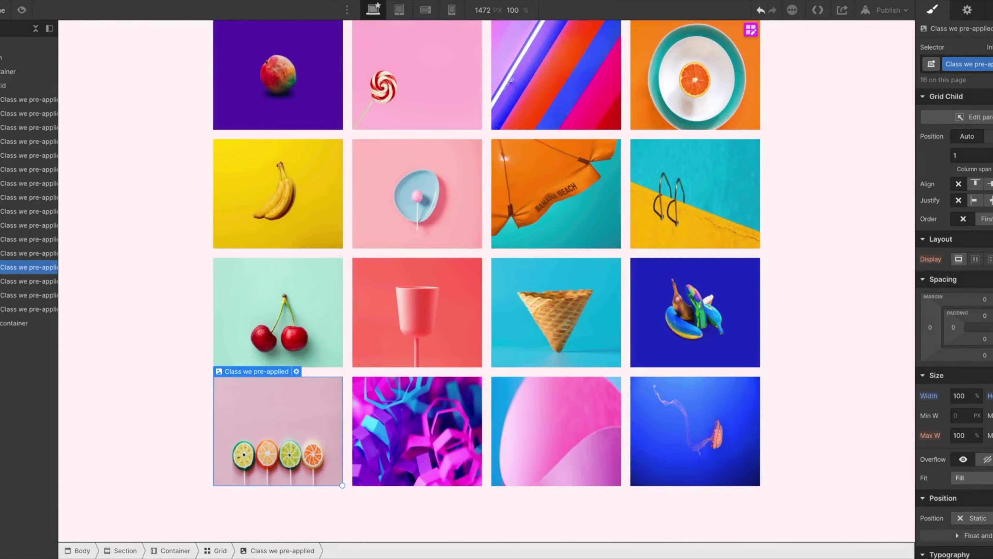
{"action": "left_click", "coordinate": [973, 478]}
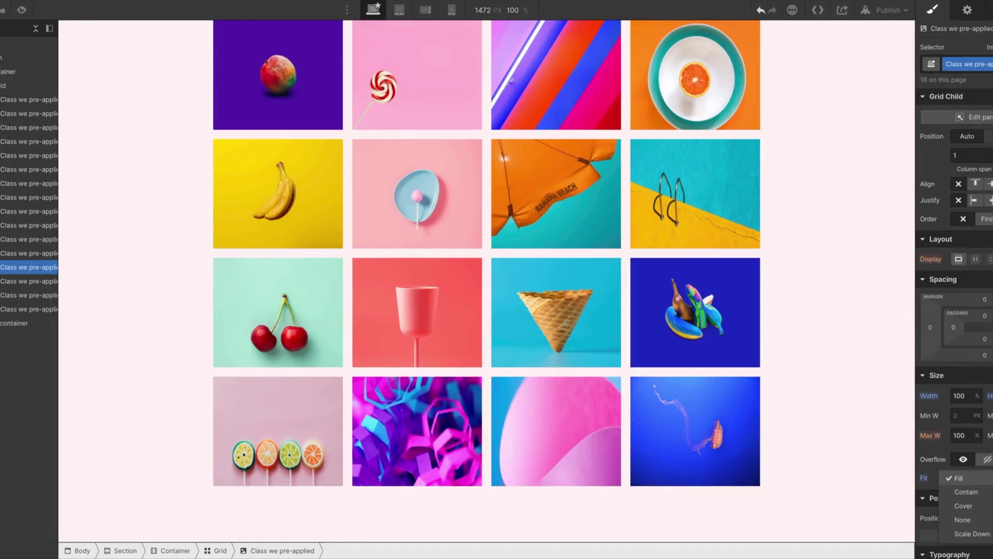
{"action": "left_click", "coordinate": [987, 507]}
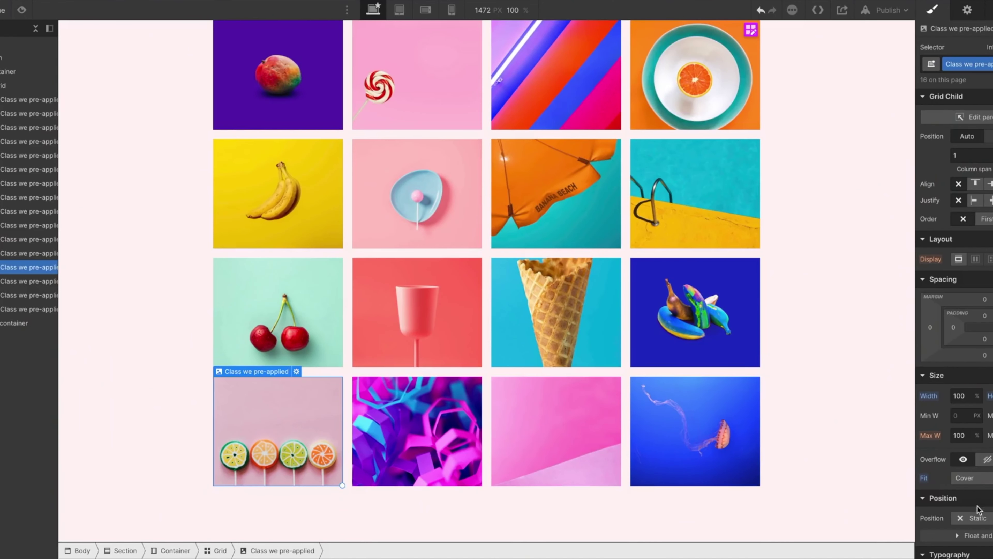
Step: Try resetting the grid's height, then restore it to 800
{"action": "left_click", "coordinate": [683, 372]}
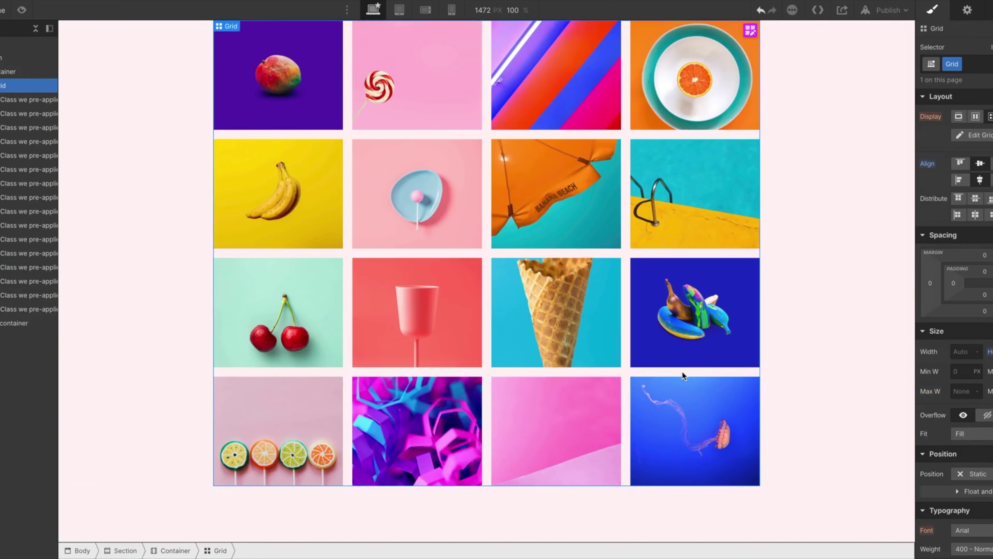
{"action": "left_click", "coordinate": [989, 351]}
{"action": "left_click", "coordinate": [965, 369]}
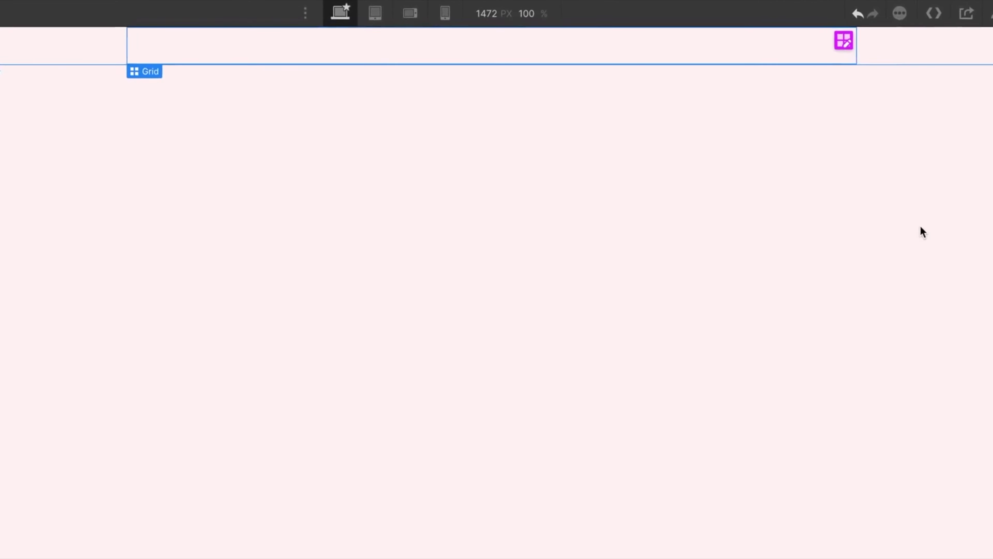
{"action": "left_click", "coordinate": [918, 55]}
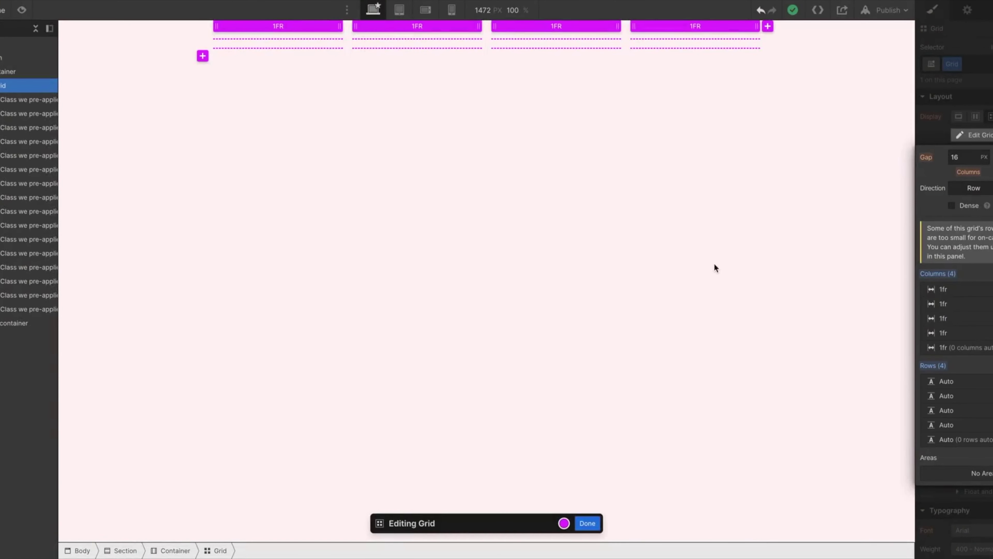
{"action": "left_click", "coordinate": [587, 523]}
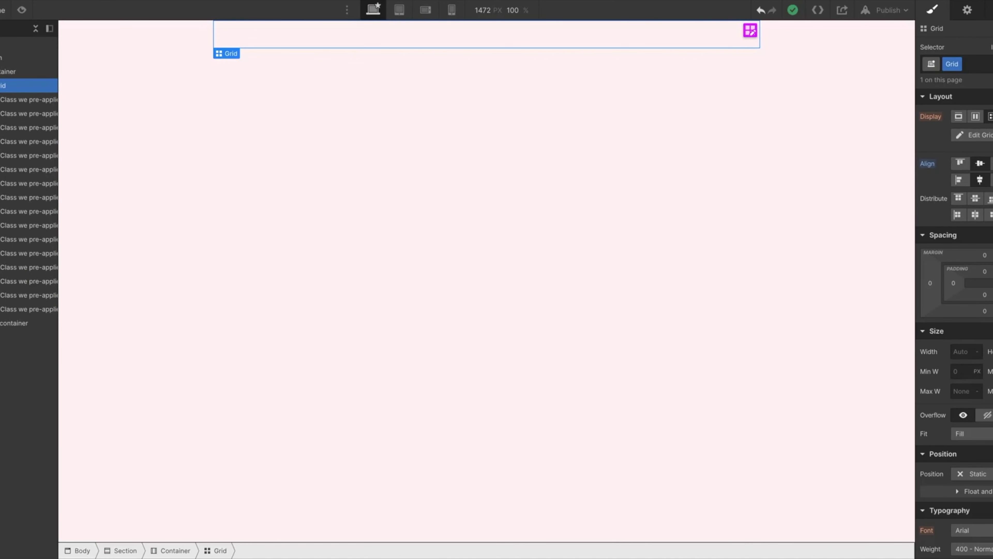
{"action": "key", "text": "ctrl+v"}
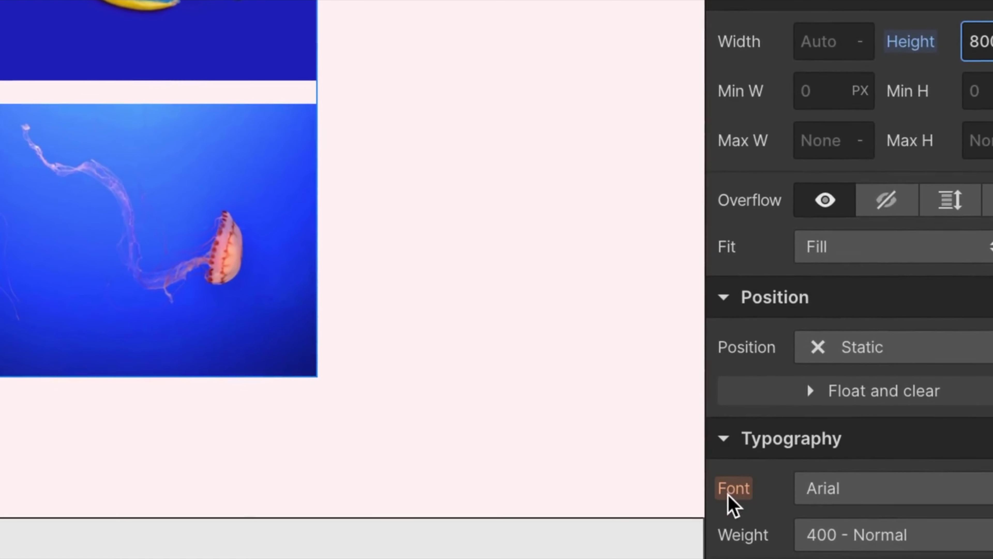
{"action": "left_click", "coordinate": [728, 494]}
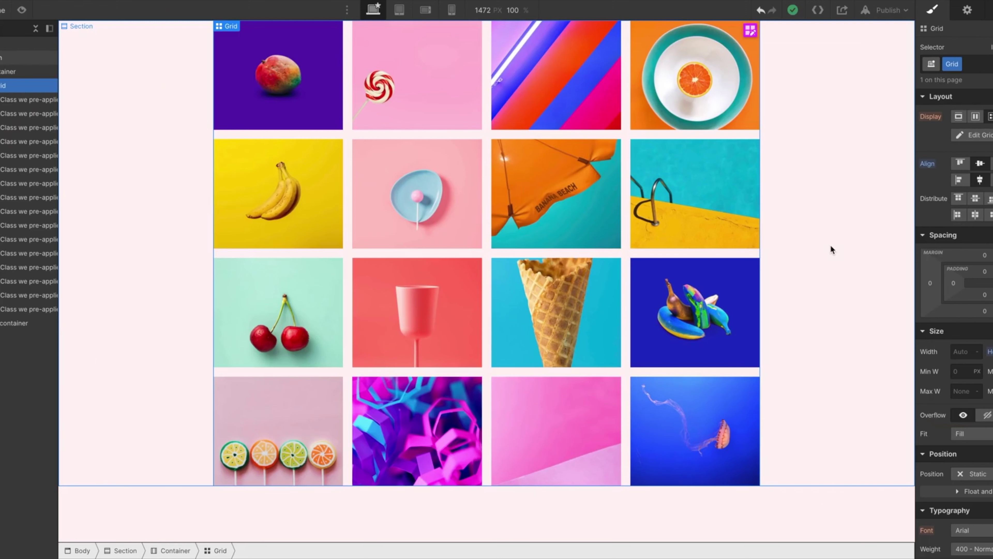
Step: Stretch the mango image across the grid's first row
{"action": "left_click", "coordinate": [328, 110]}
{"action": "left_click_drag", "start_coordinate": [342, 129], "coordinate": [744, 117]}
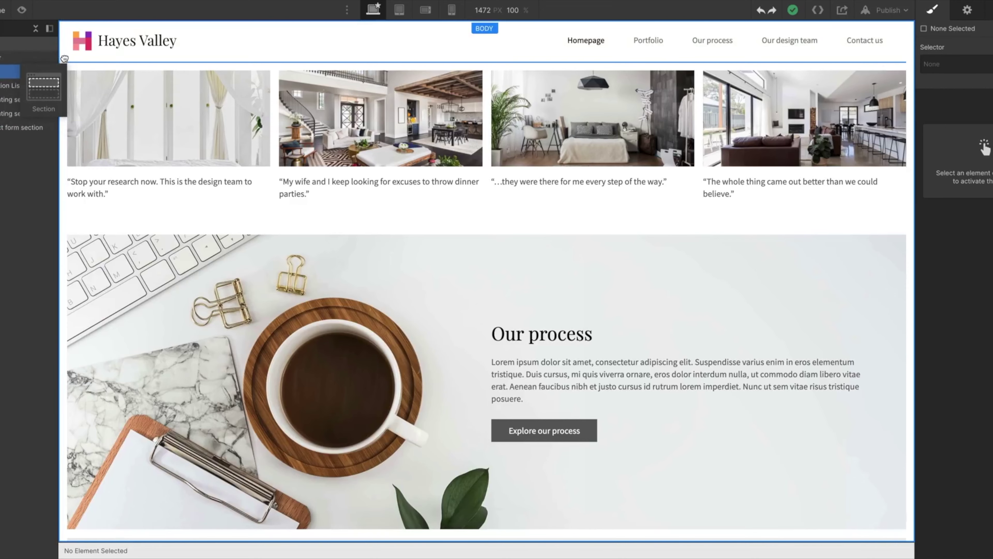
Step: Add a Section directly below the navigation bar of the Hayes Valley page and set its minimum height
{"action": "left_click_drag", "start_coordinate": [65, 58], "coordinate": [66, 61]}
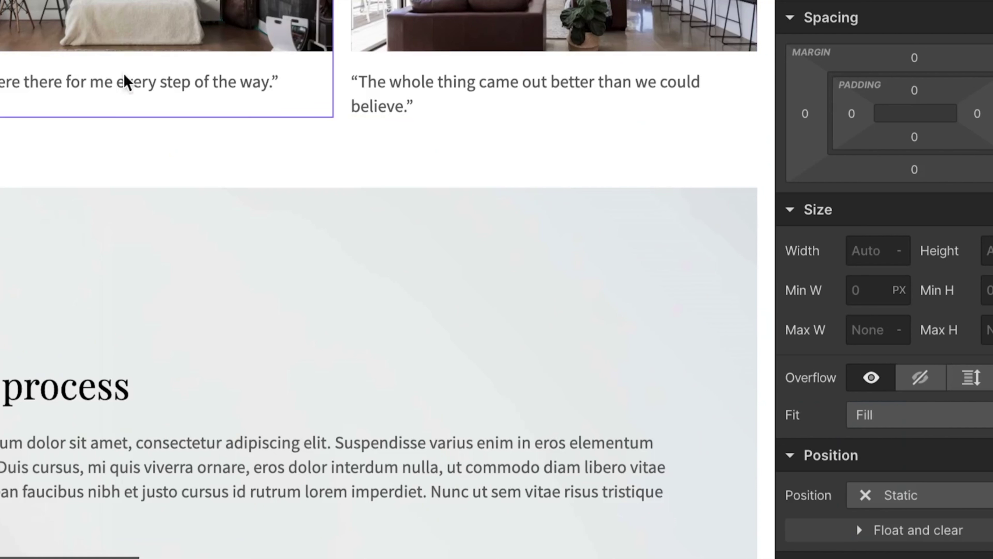
{"action": "left_click", "coordinate": [988, 290]}
{"action": "type", "text": "7"}
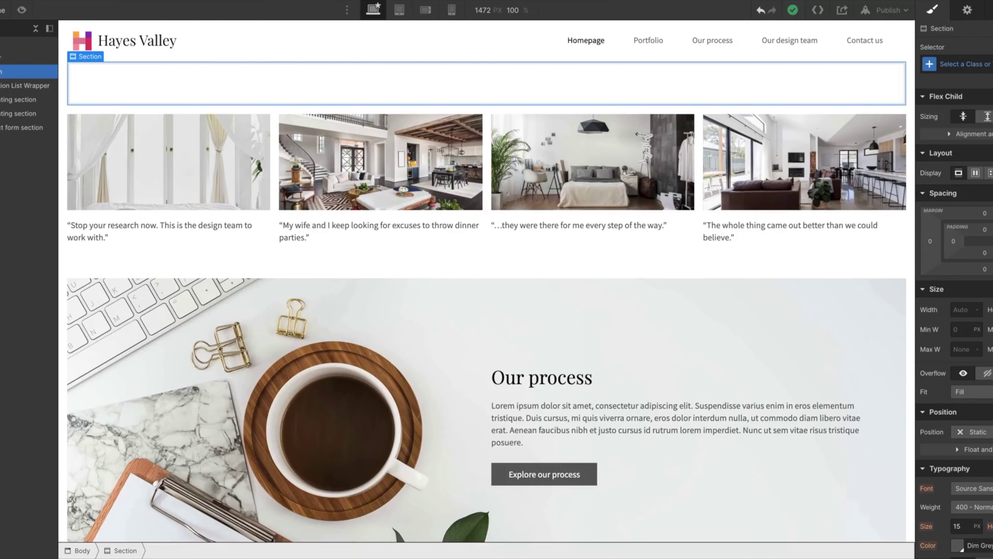
{"action": "key", "text": "Return"}
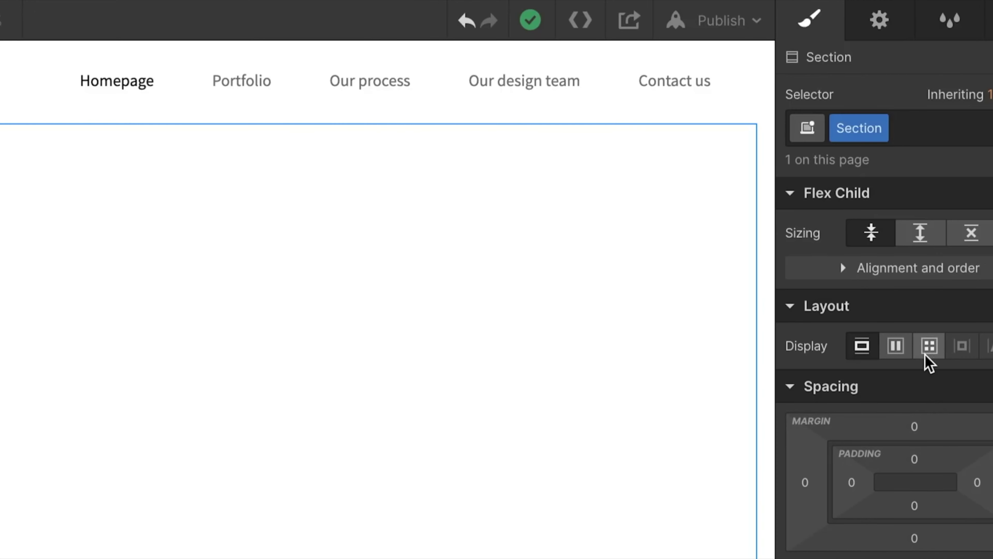
Step: Display the new section as a grid with two columns and two rows and finish editing the grid
{"action": "left_click", "coordinate": [927, 354]}
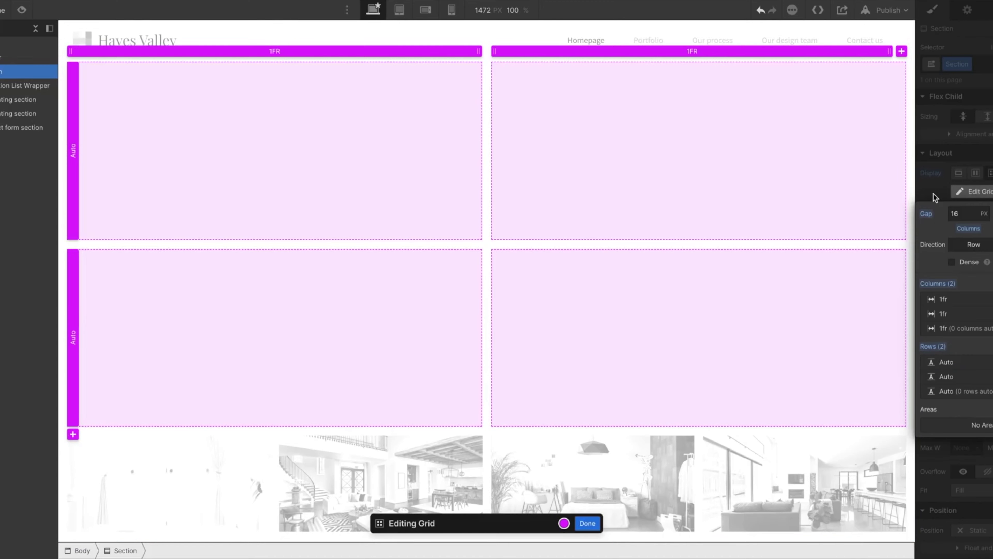
{"action": "left_click", "coordinate": [929, 198]}
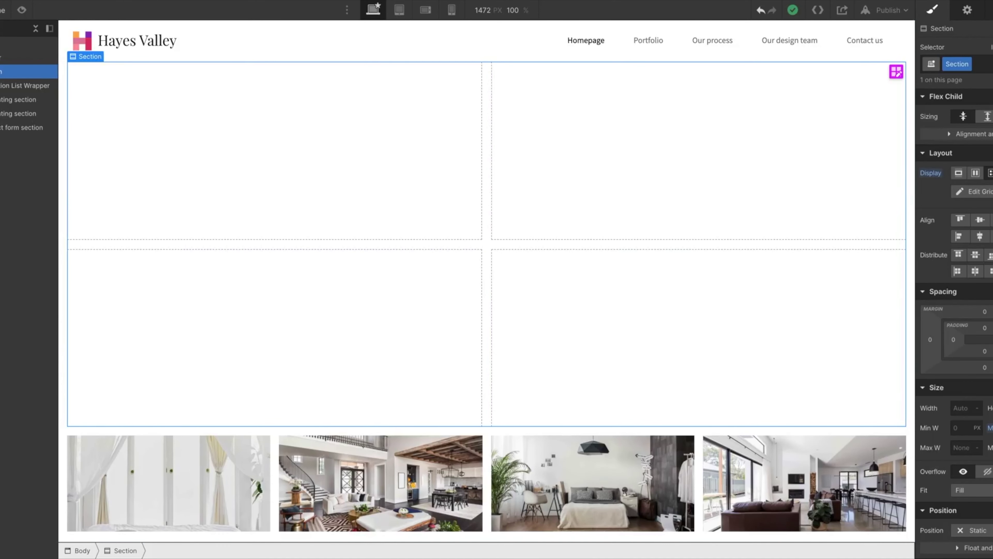
Step: Place the asset Featured design 1.jpg in the first cell of the section's grid and dismiss its image settings
{"action": "key", "text": "j"}
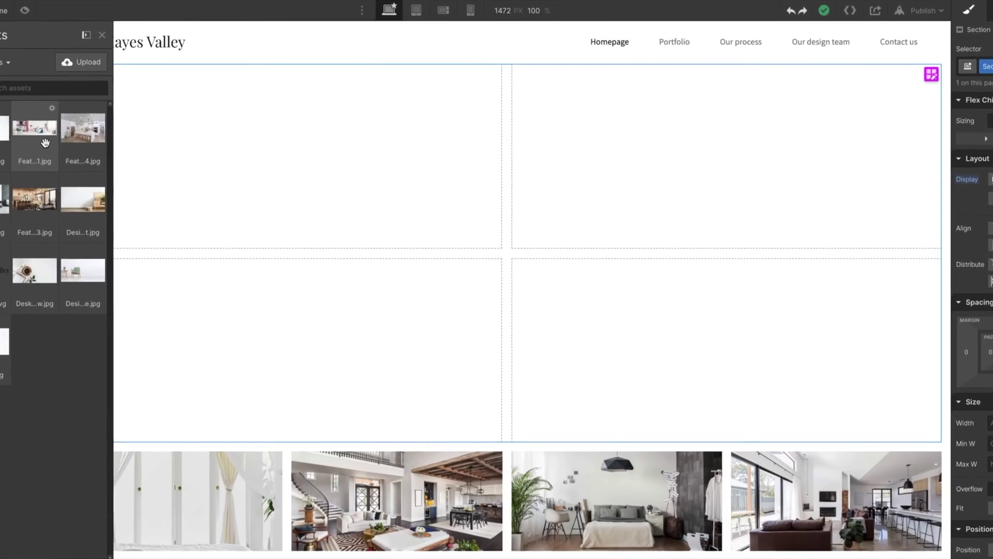
{"action": "left_click_drag", "start_coordinate": [40, 141], "coordinate": [214, 136]}
{"action": "double_click", "coordinate": [214, 136]}
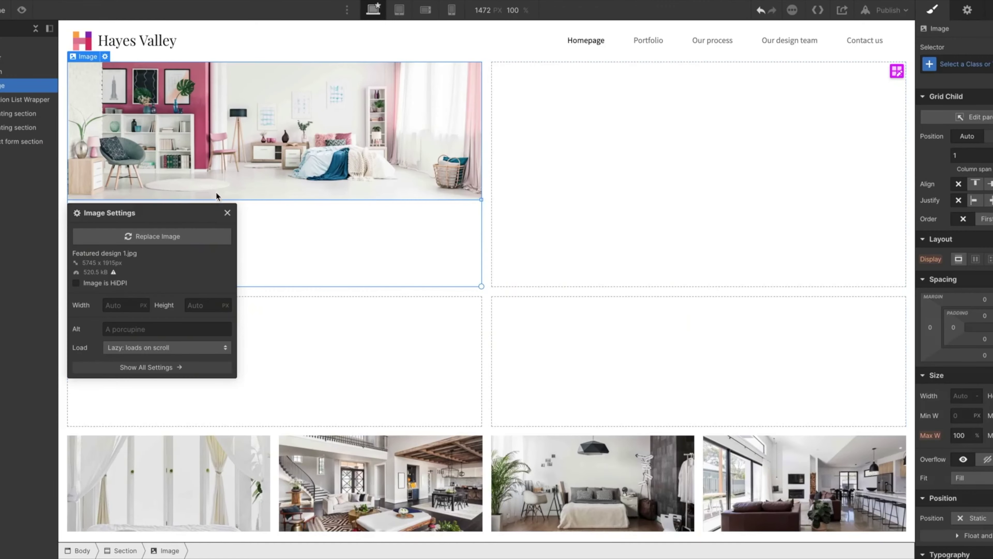
{"action": "left_click", "coordinate": [227, 213]}
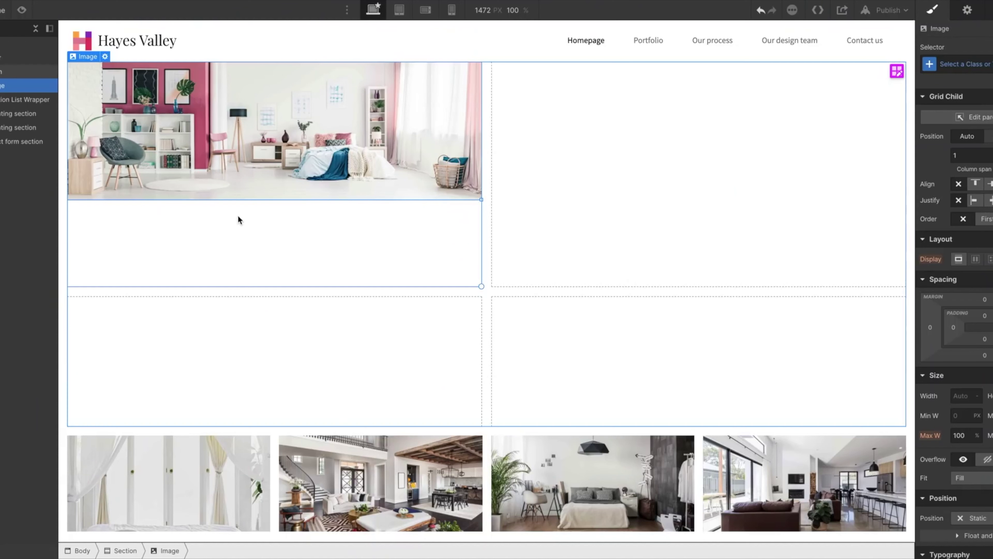
Step: Set the placed image's width to 100%, make it fill the cell height, and set its fit to Cover
{"action": "left_click", "coordinate": [962, 395]}
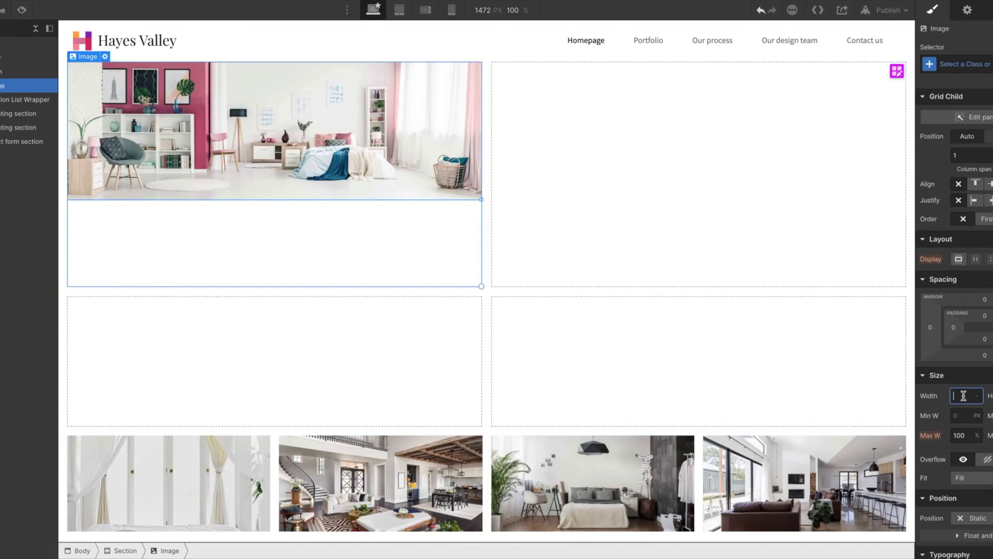
{"action": "type", "text": "100%"}
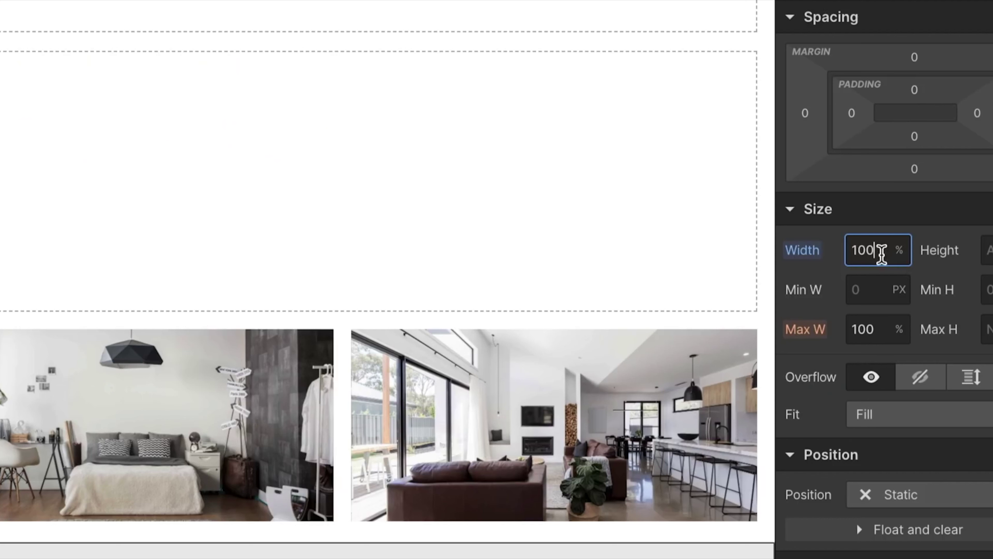
{"action": "key", "text": "Tab"}
{"action": "type", "text": "1"}
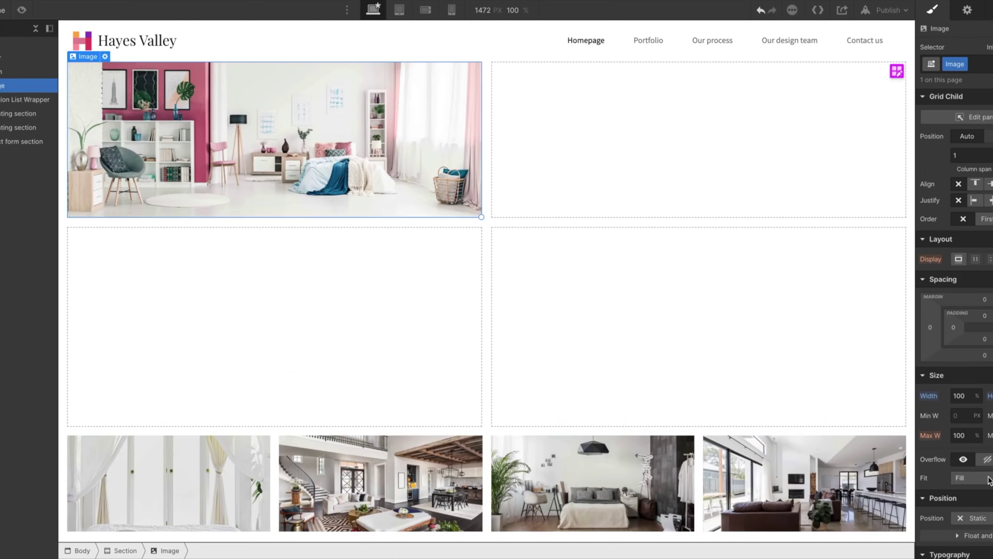
{"action": "left_click", "coordinate": [990, 478]}
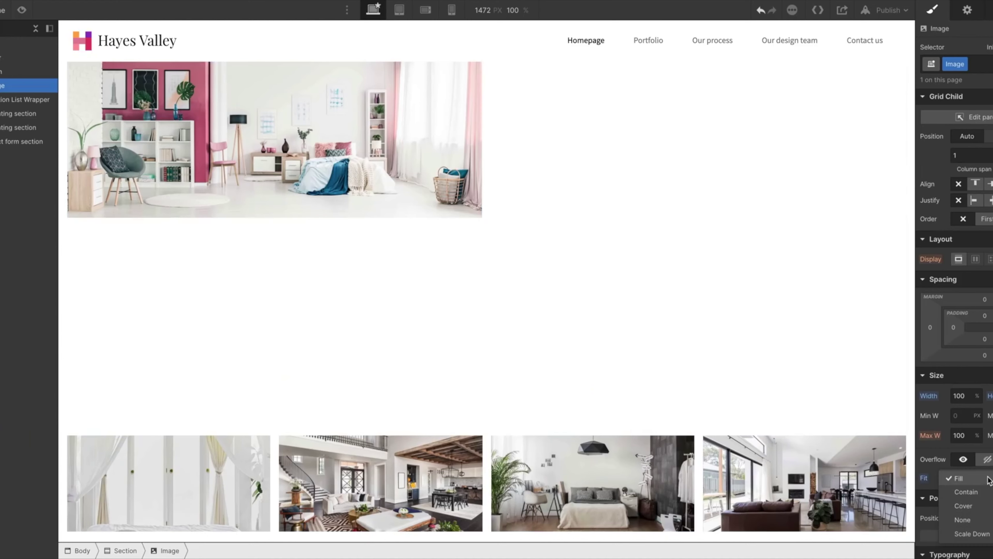
{"action": "left_click", "coordinate": [981, 509]}
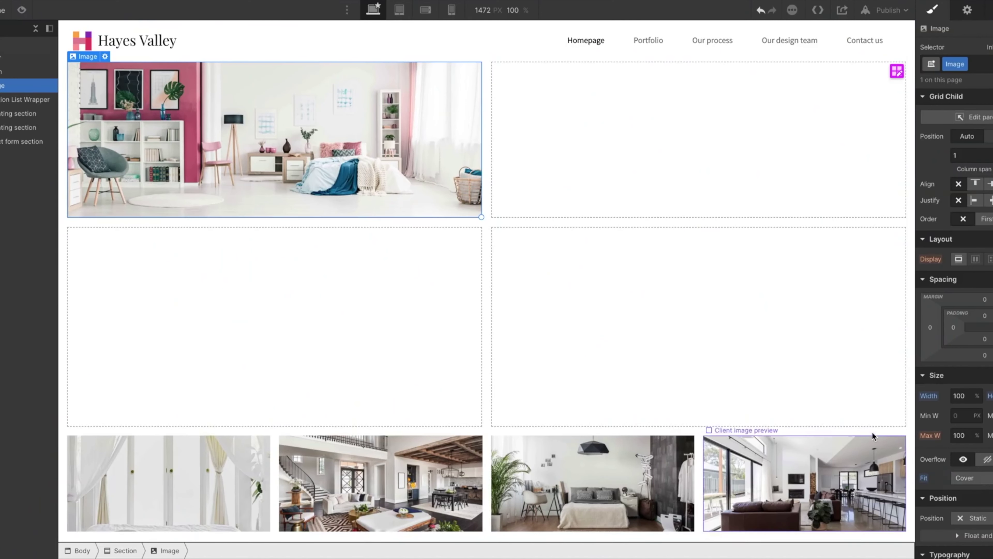
Step: Extend the image over both rows of the grid's first column and try spanning it across the top row
{"action": "left_click_drag", "start_coordinate": [481, 216], "coordinate": [438, 369]}
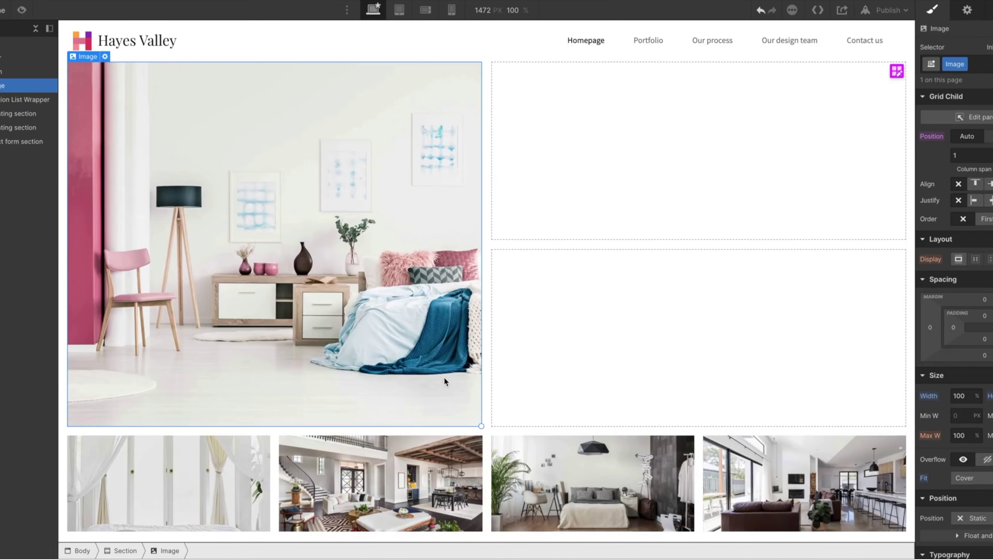
{"action": "left_click_drag", "start_coordinate": [481, 424], "coordinate": [783, 211]}
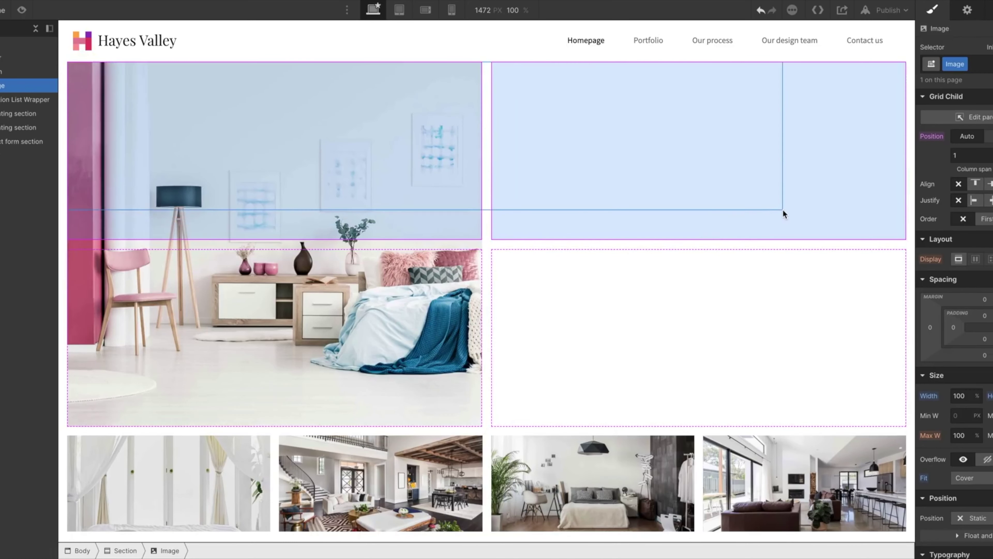
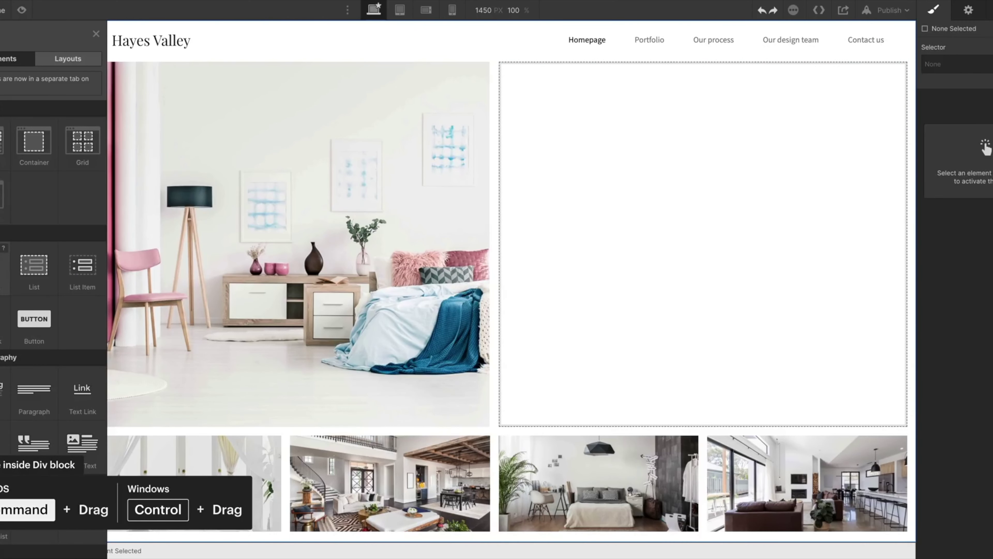
Step: Add an H1 heading inside the empty Div Block beside the bedroom image
{"action": "left_click_drag", "start_coordinate": [3, 389], "coordinate": [544, 209]}
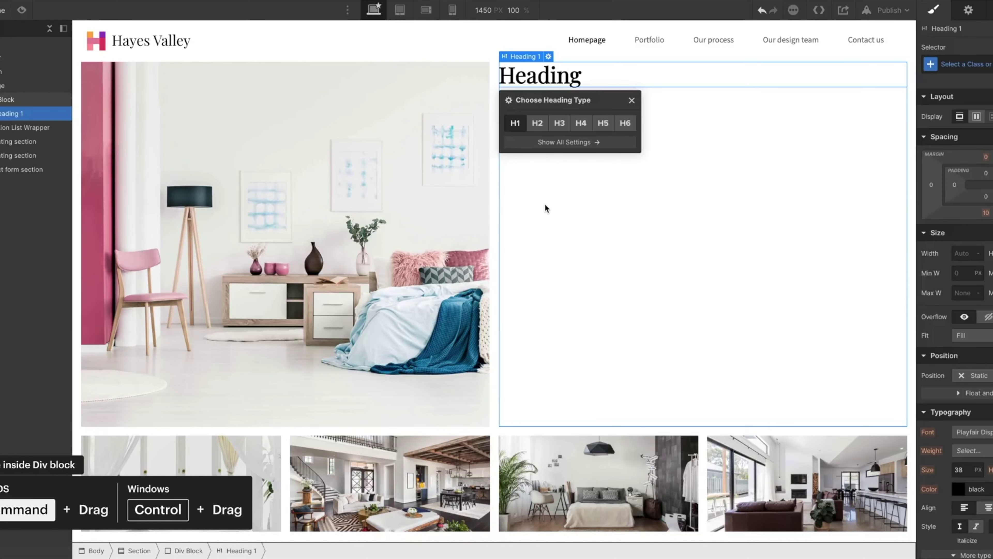
{"action": "left_click", "coordinate": [631, 100]}
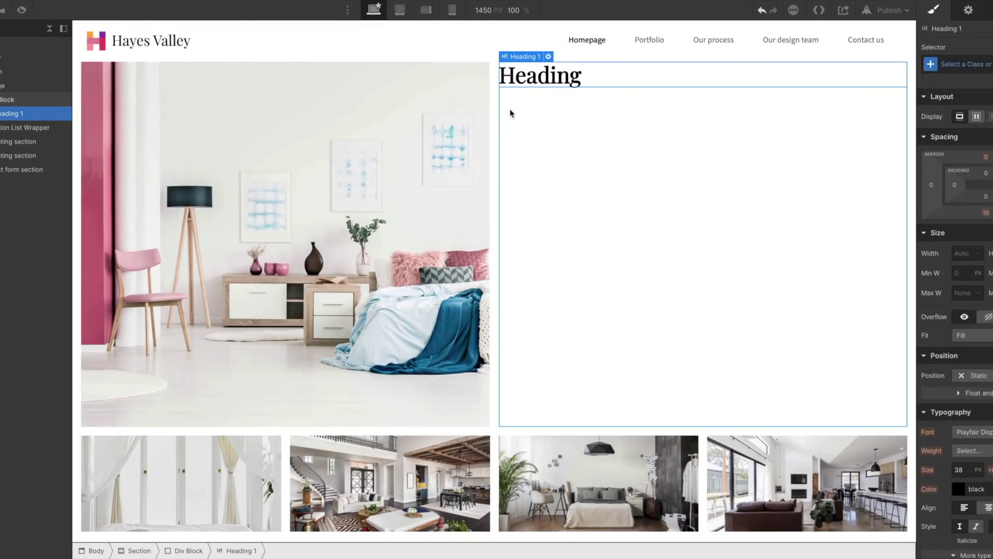
Step: Add a paragraph below the heading in the Div Block and insert the Buttons symbol beneath it
{"action": "key", "text": "a"}
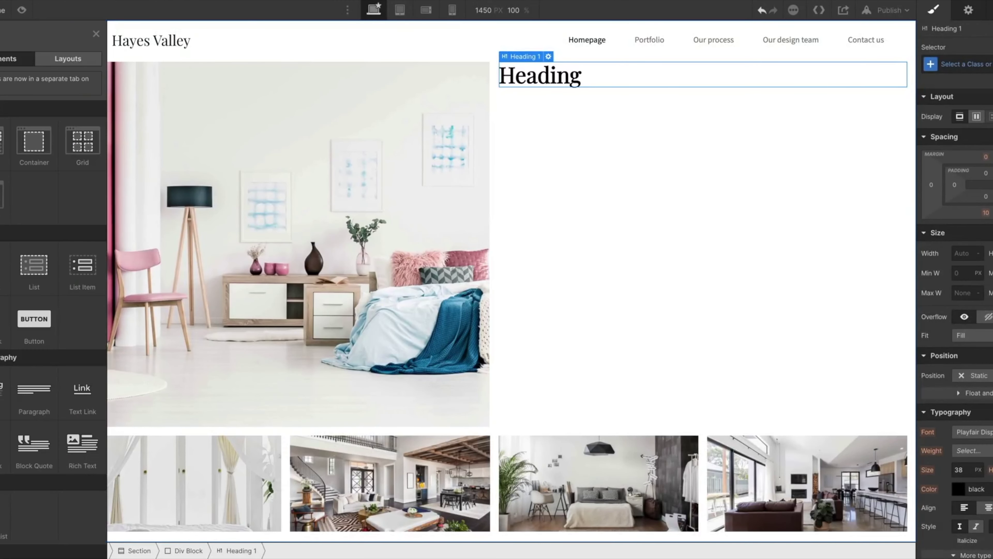
{"action": "left_click_drag", "start_coordinate": [20, 365], "coordinate": [16, 133]}
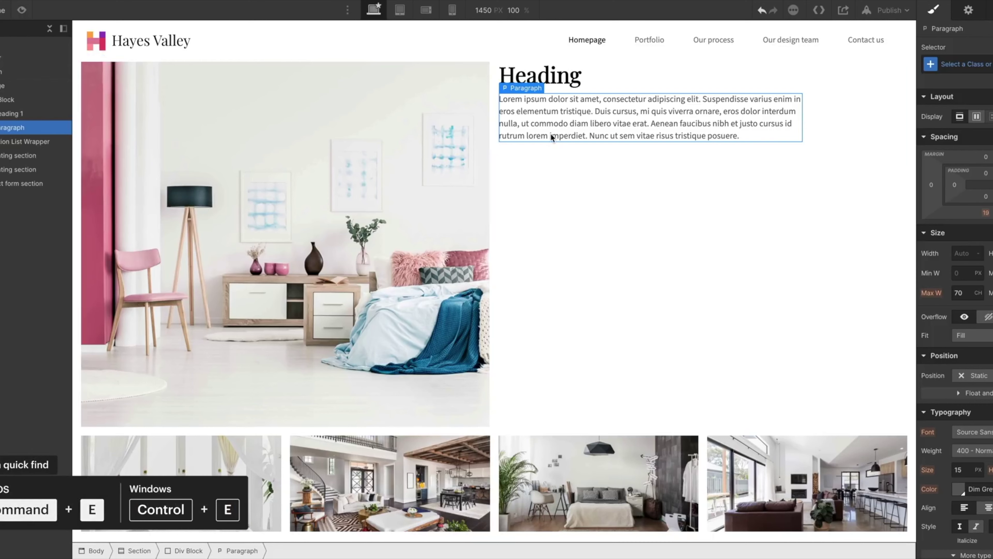
{"action": "key", "text": "ctrl+e"}
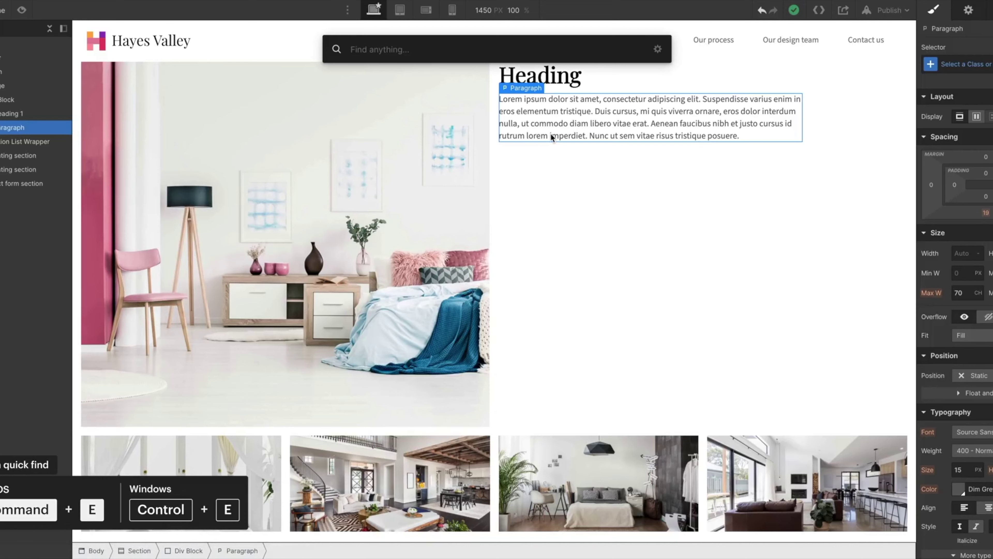
{"action": "type", "text": "Button"}
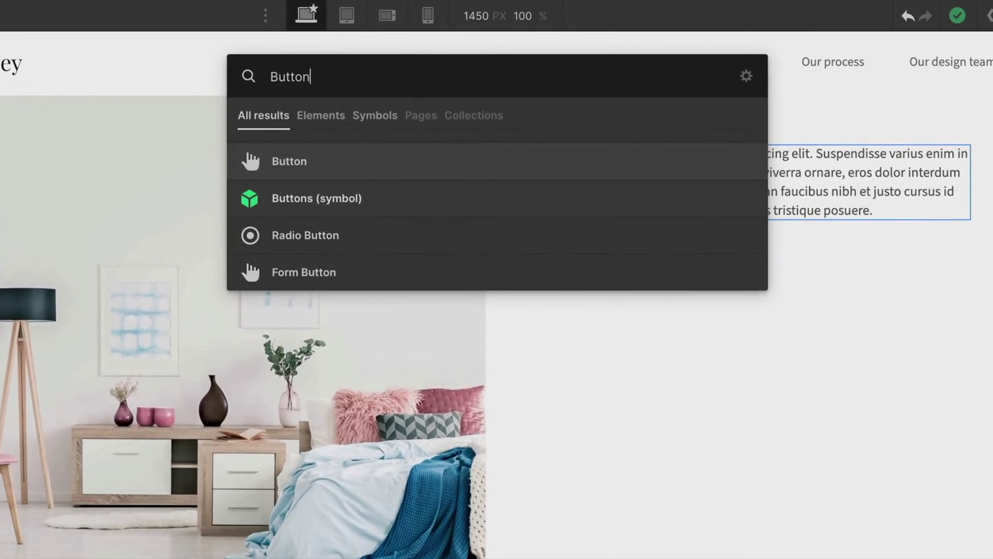
{"action": "key", "text": "Down"}
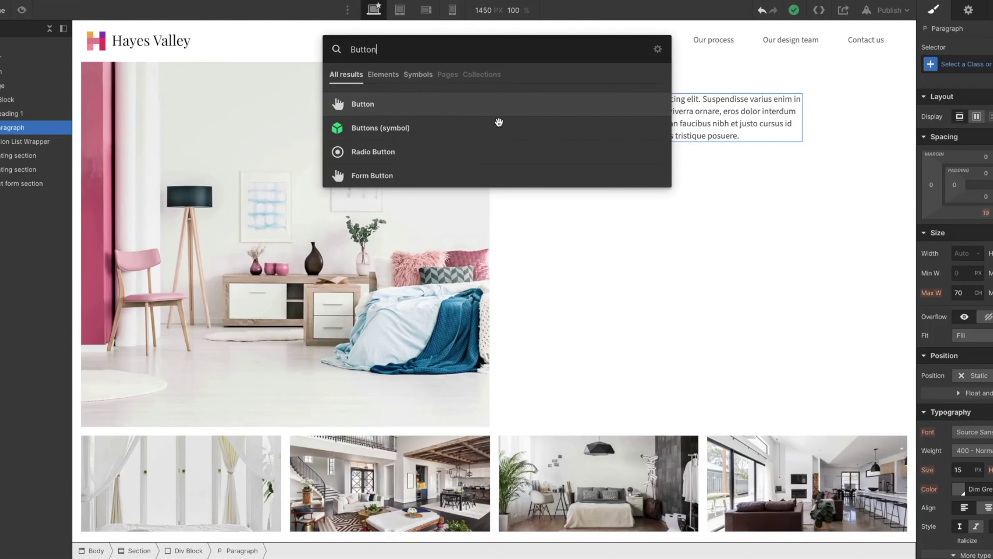
{"action": "left_click", "coordinate": [426, 128]}
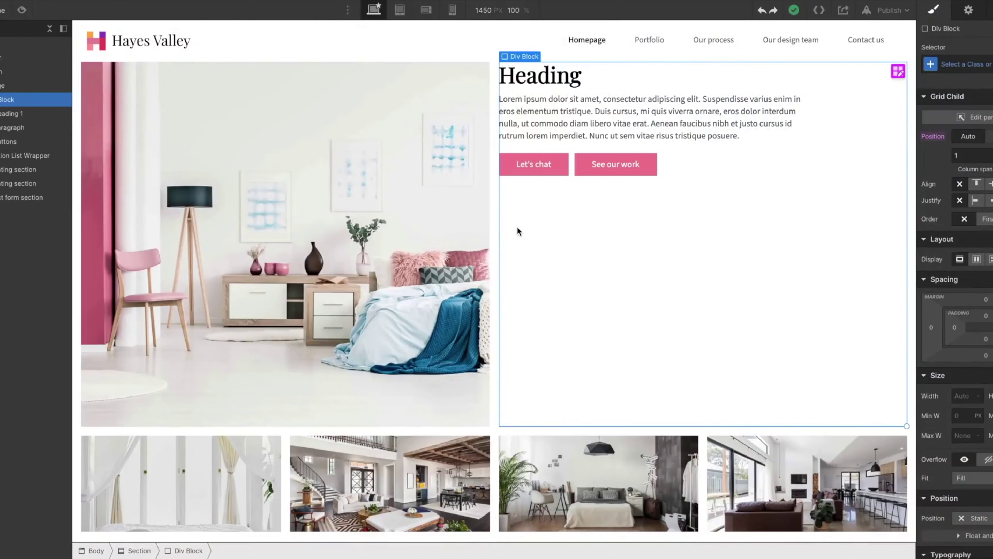
Step: Try centring the section's grid children vertically through the section's alignment, and undo it
{"action": "left_click", "coordinate": [493, 222]}
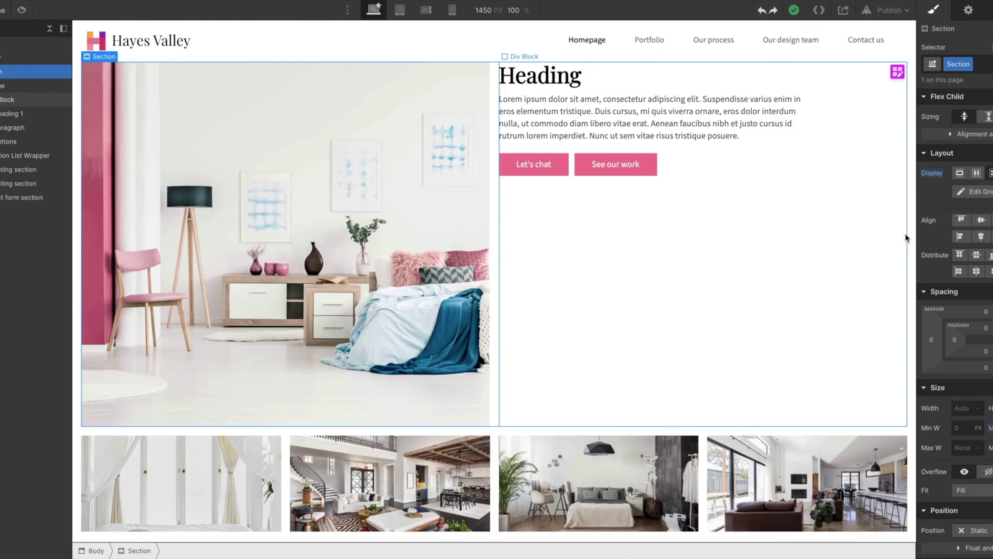
{"action": "left_click", "coordinate": [977, 224]}
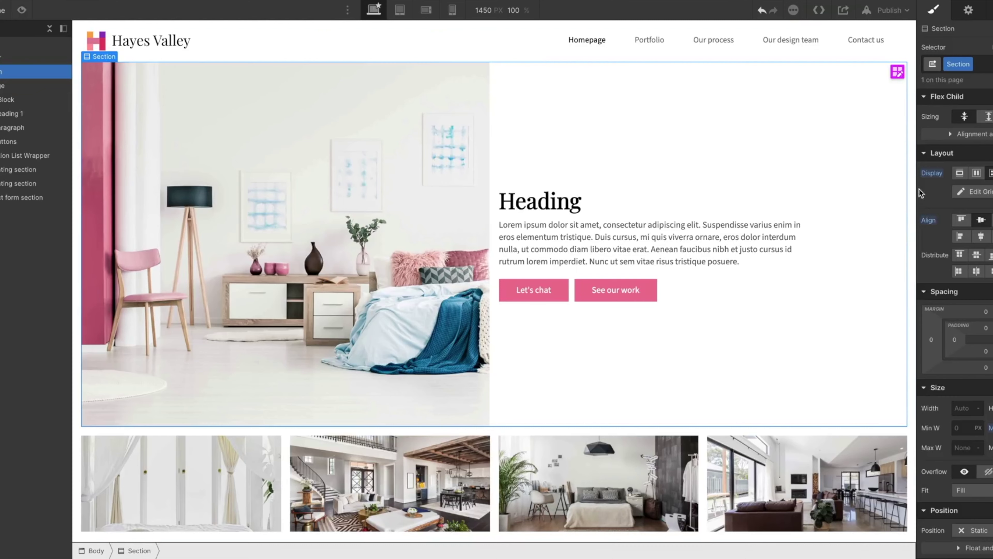
{"action": "left_click", "coordinate": [761, 13]}
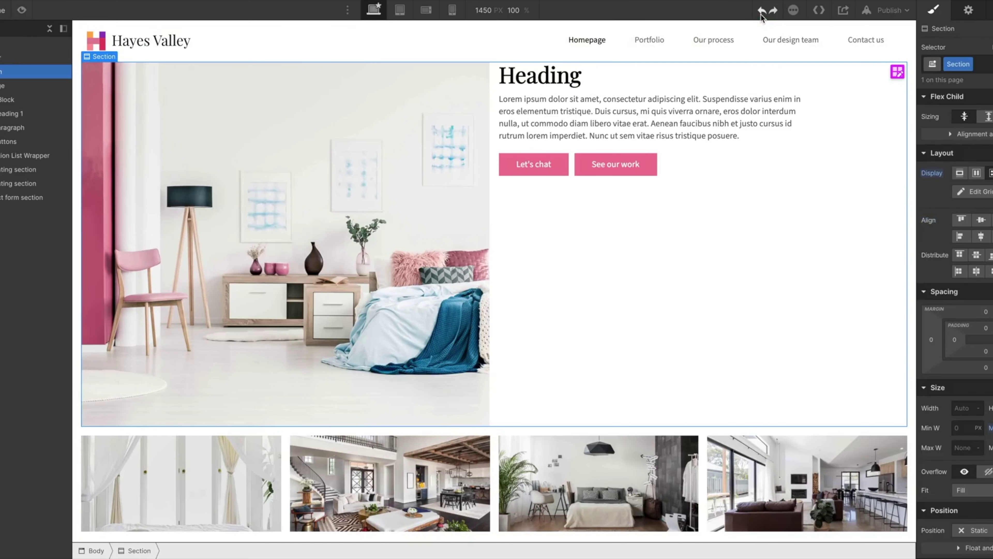
Step: Make the content Div Block a vertical flexbox with its children aligned to the start and justified to the centre
{"action": "left_click", "coordinate": [762, 200]}
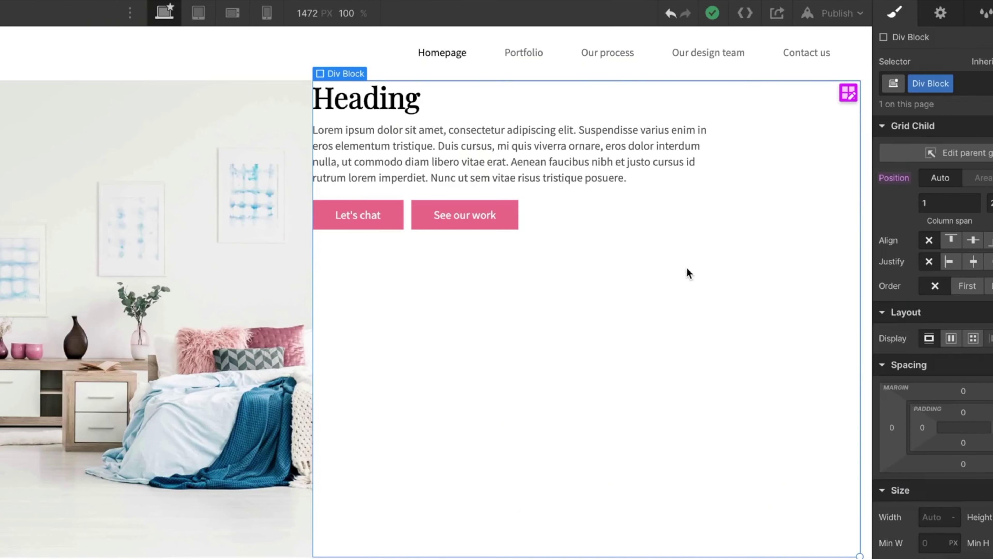
{"action": "left_click", "coordinate": [950, 339]}
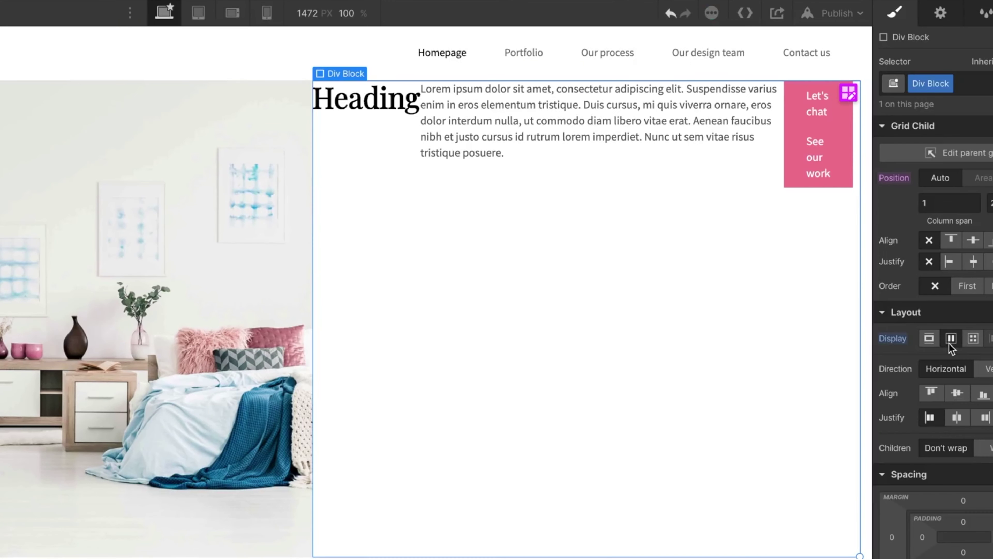
{"action": "left_click", "coordinate": [987, 369]}
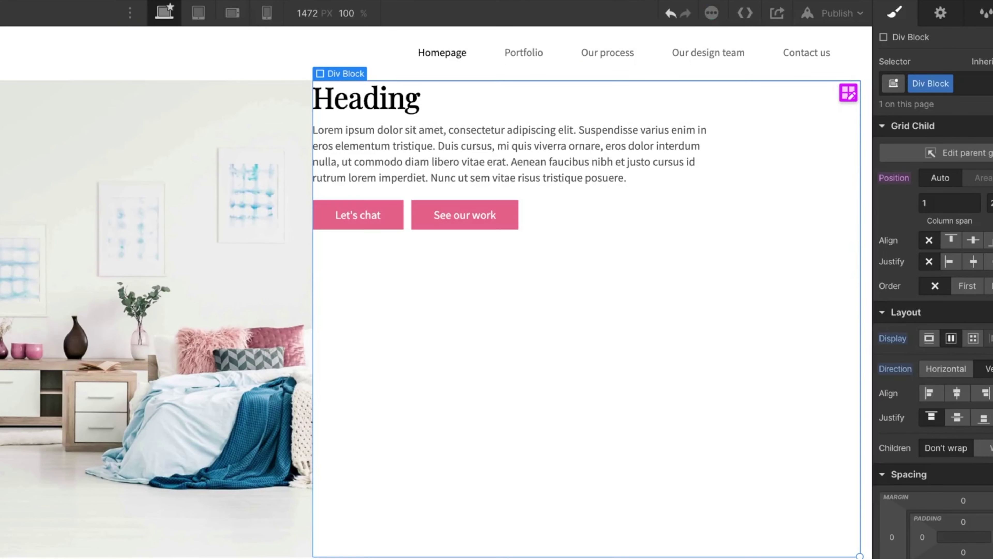
{"action": "left_click", "coordinate": [958, 418]}
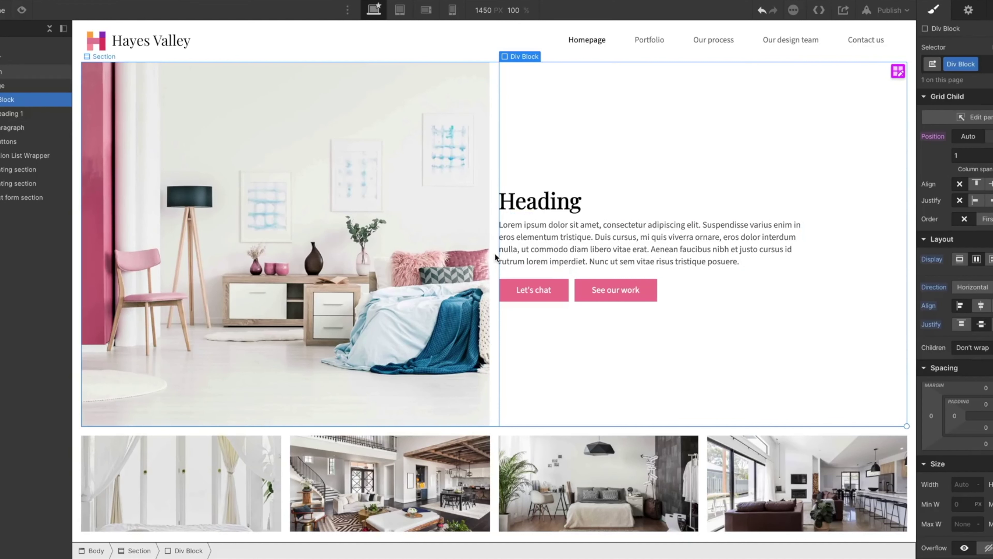
Step: Set the column and row gaps of the section's grid to 0 px
{"action": "left_click", "coordinate": [321, 329]}
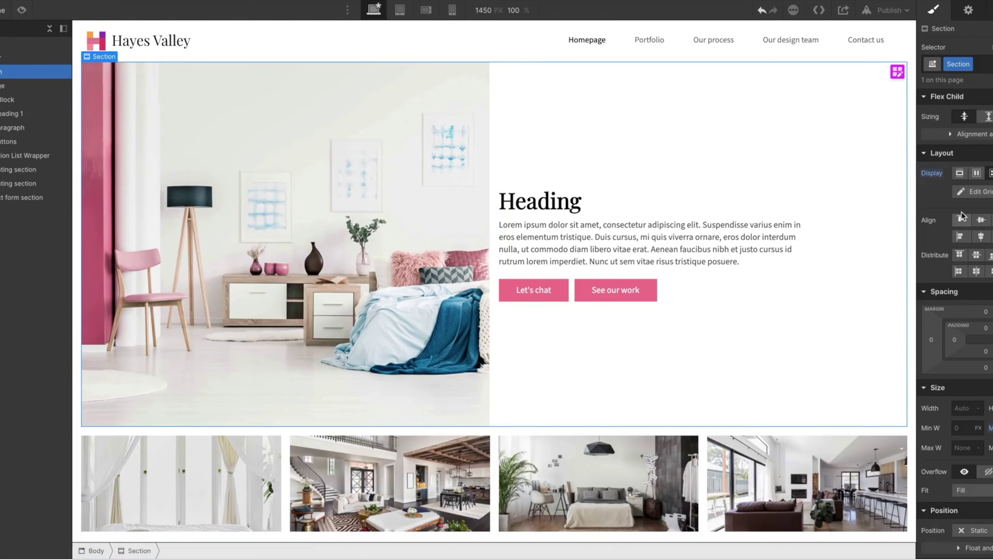
{"action": "left_click", "coordinate": [974, 191]}
{"action": "left_click", "coordinate": [972, 213]}
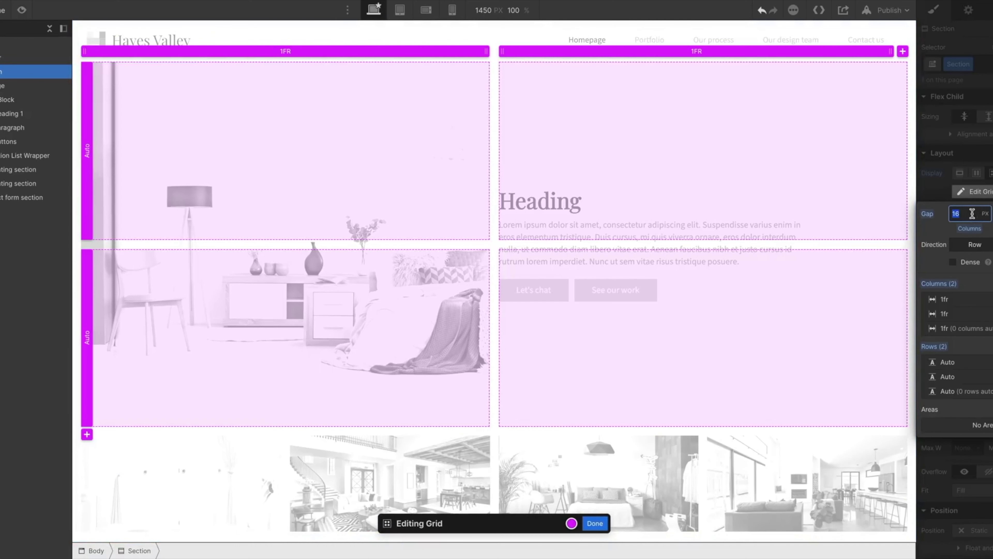
{"action": "type", "text": "0"}
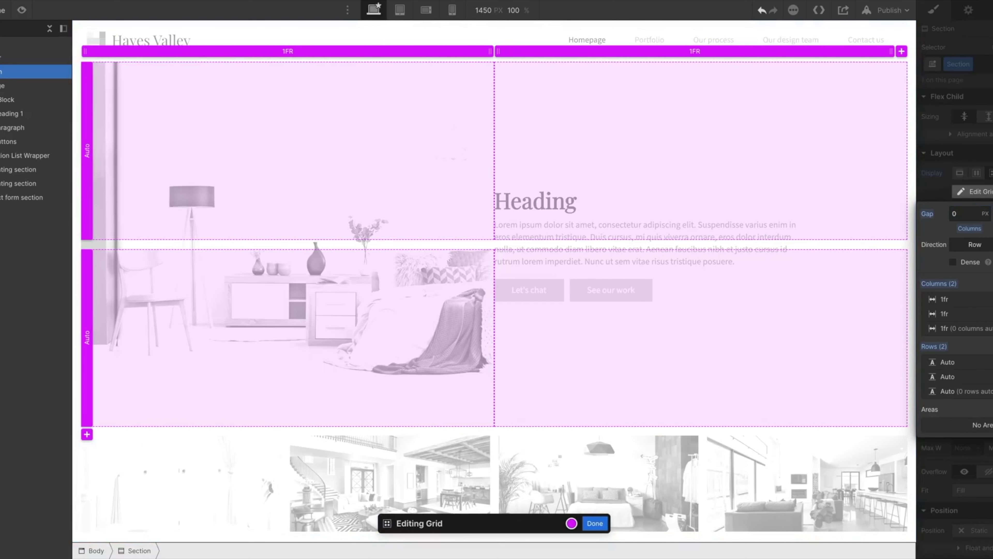
{"action": "key", "text": "Return"}
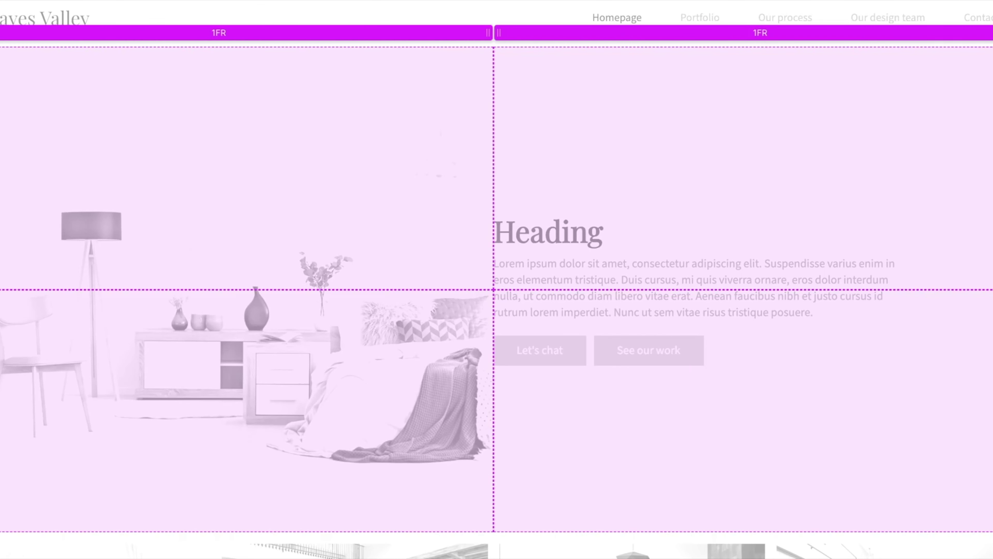
{"action": "key", "text": "Escape"}
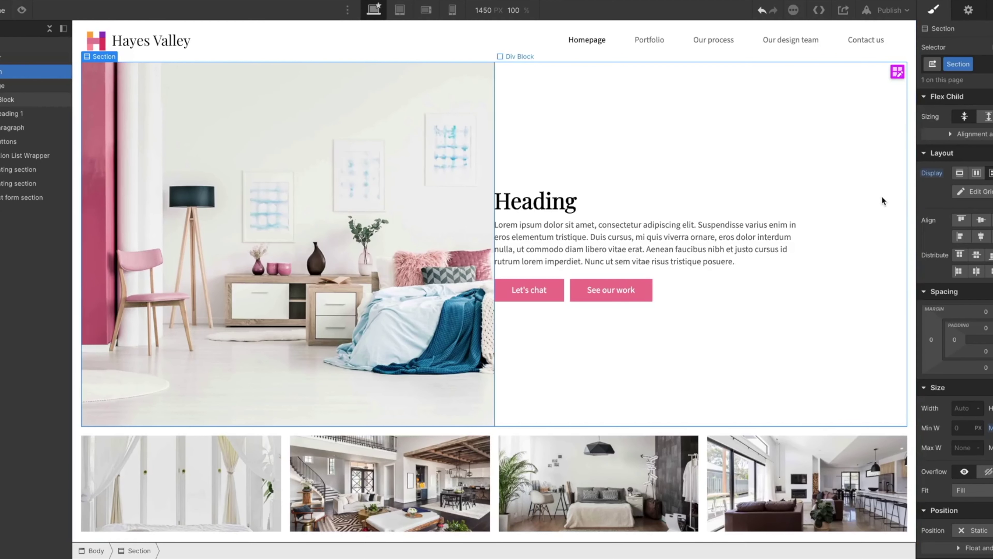
Step: Rename the content Div Block Hero content, and switch the image and this block to manual grid positions
{"action": "left_click", "coordinate": [883, 198]}
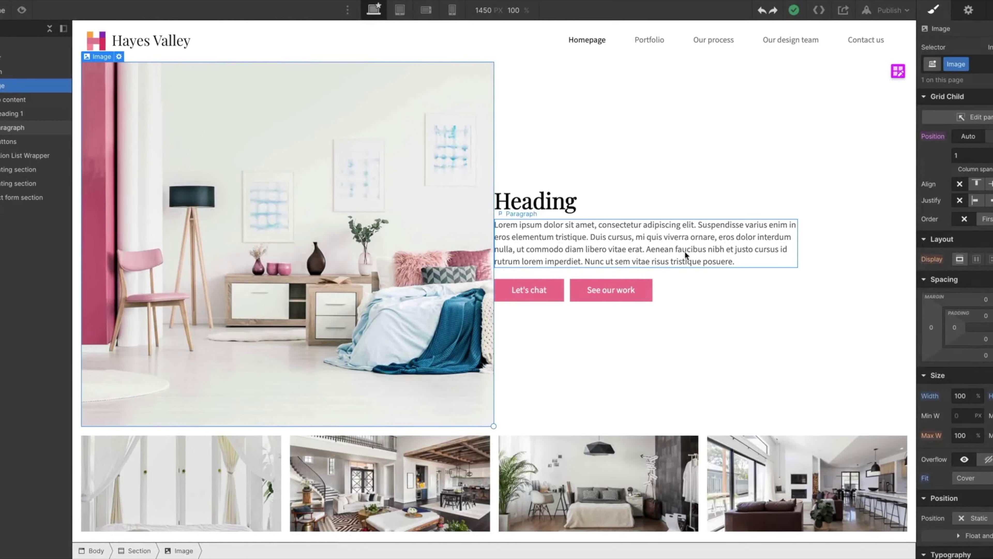
{"action": "left_click", "coordinate": [991, 136]}
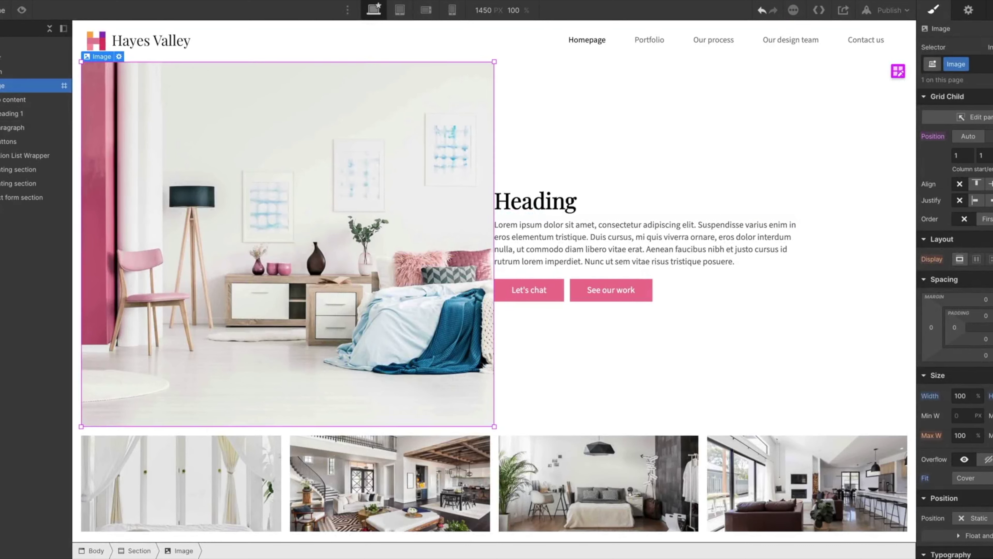
{"action": "left_click", "coordinate": [884, 143]}
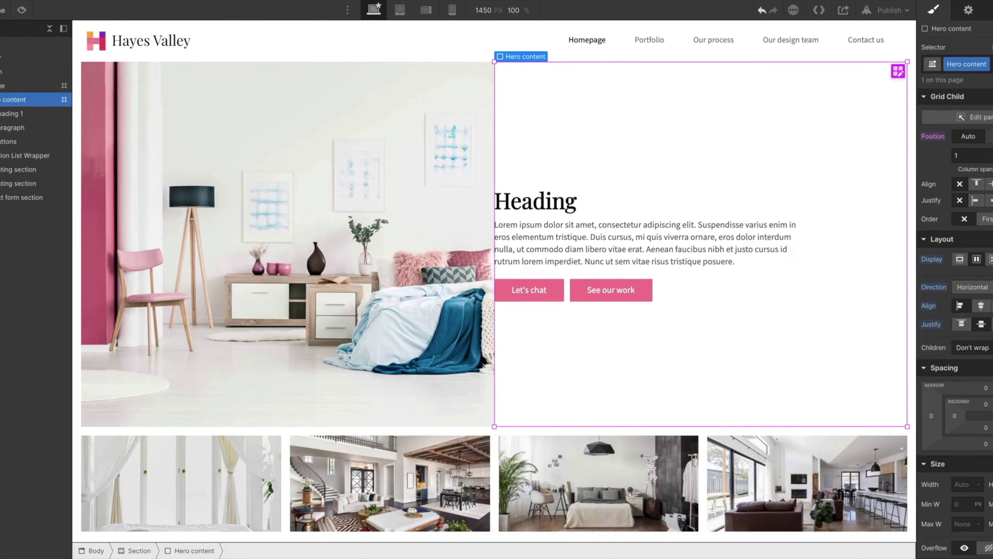
{"action": "left_click", "coordinate": [990, 136]}
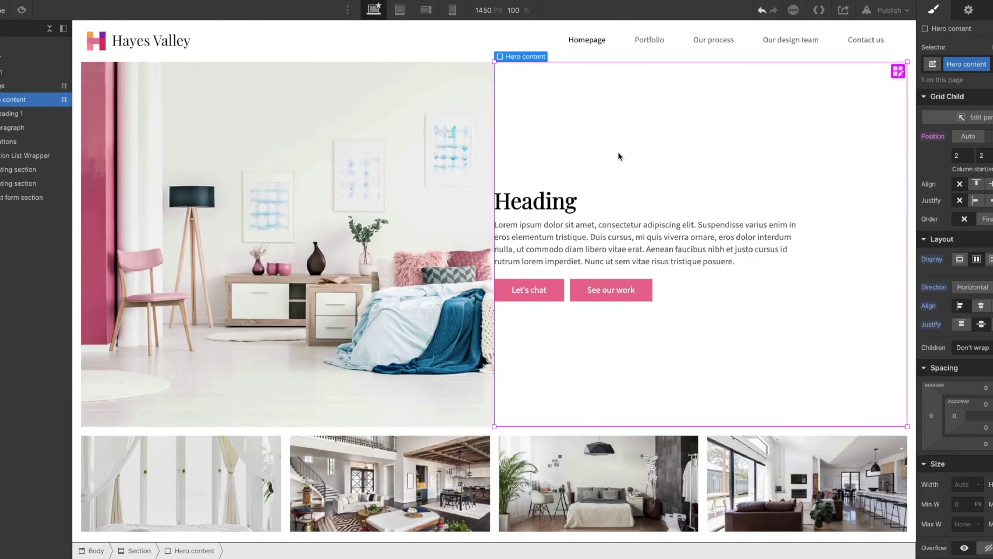
Step: Span the bedroom image across both grid columns and reduce the Hero content block to the second row of the second column
{"action": "left_click", "coordinate": [480, 147]}
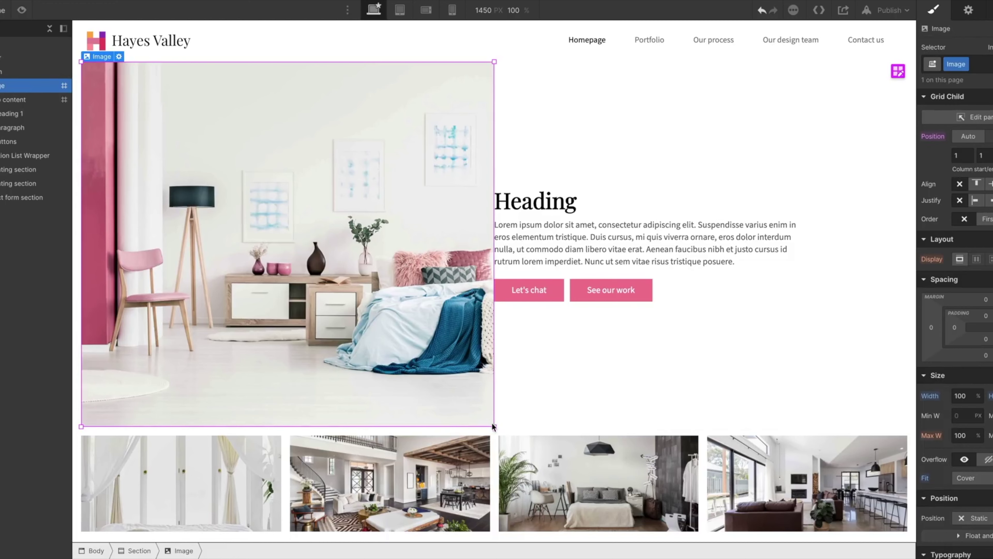
{"action": "left_click_drag", "start_coordinate": [494, 423], "coordinate": [838, 411]}
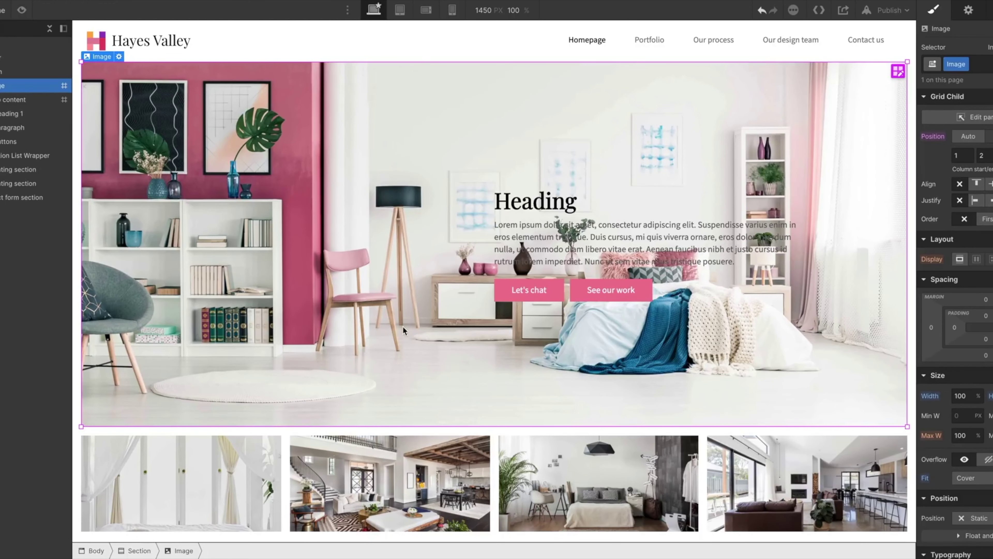
{"action": "left_click", "coordinate": [51, 96]}
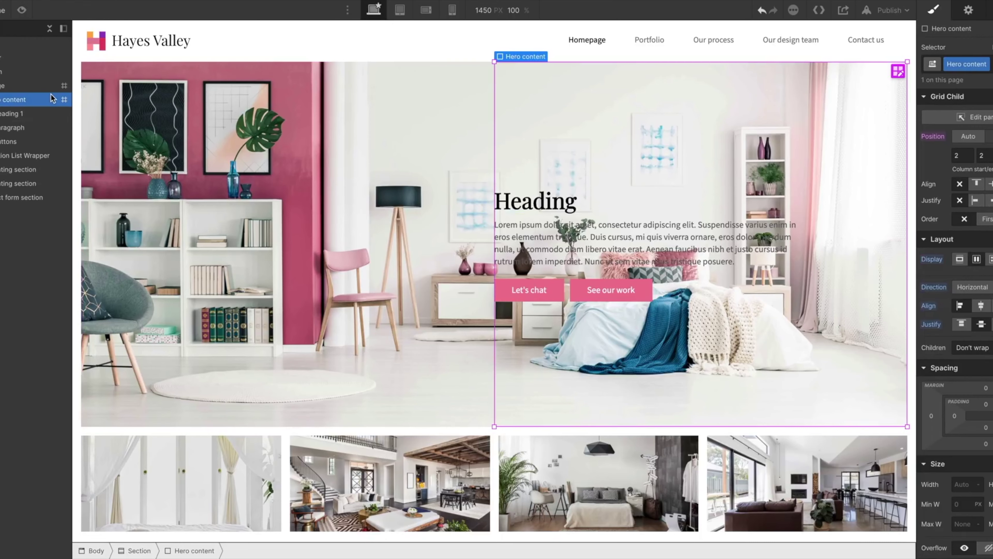
{"action": "left_click_drag", "start_coordinate": [494, 61], "coordinate": [501, 267]}
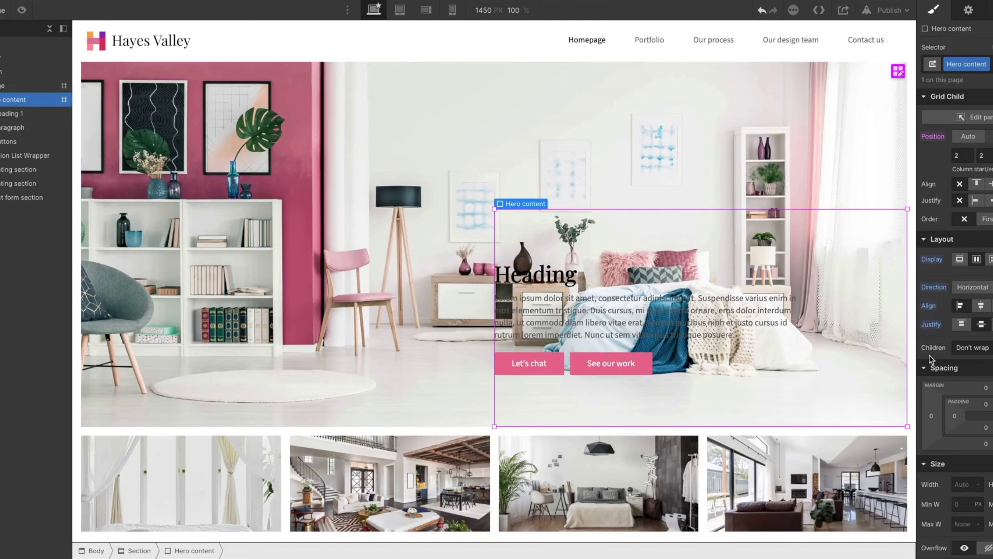
Step: Give the Hero content block a White background color
{"action": "scroll", "coordinate": [929, 358], "scroll_direction": "down", "scroll_amount": 10}
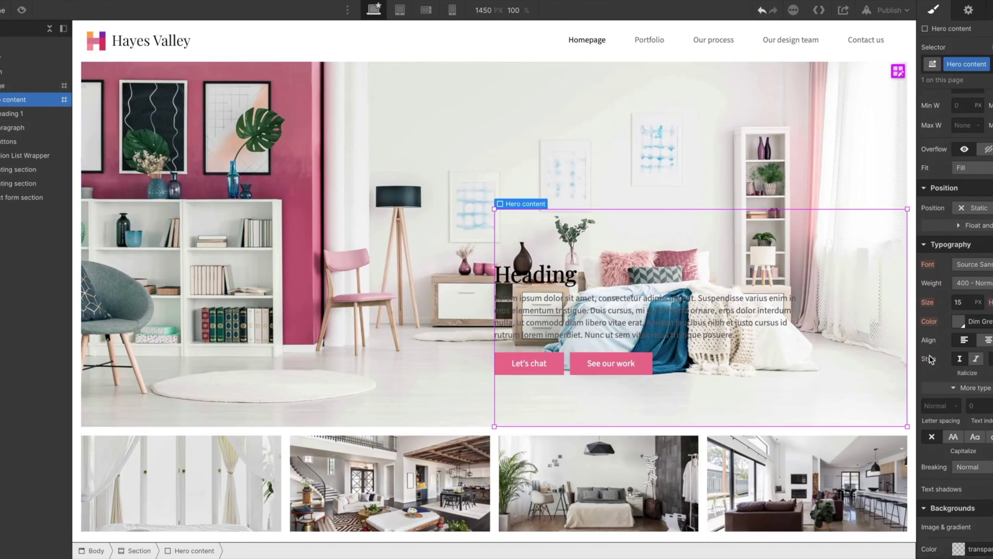
{"action": "left_click", "coordinate": [958, 544]}
{"action": "left_click", "coordinate": [946, 523]}
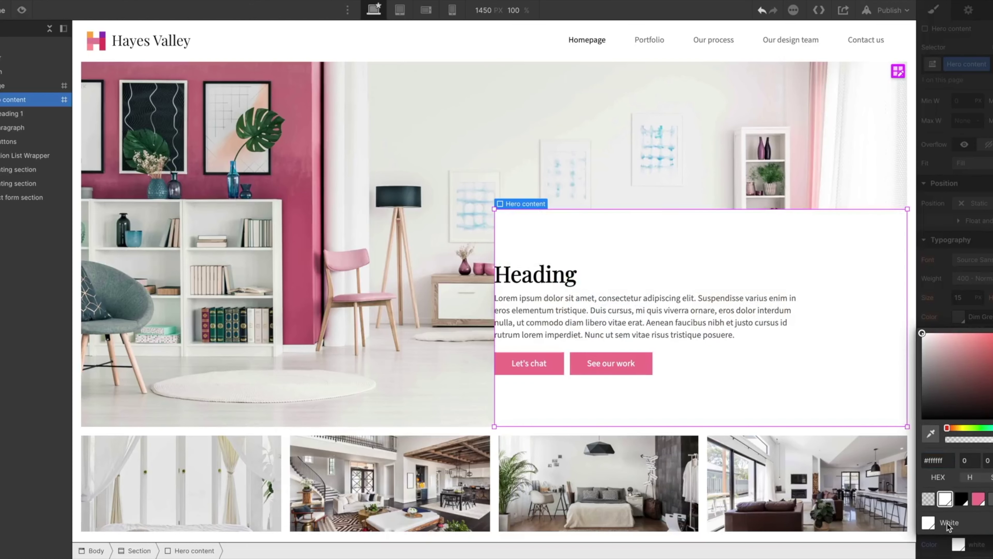
{"action": "left_click", "coordinate": [932, 324]}
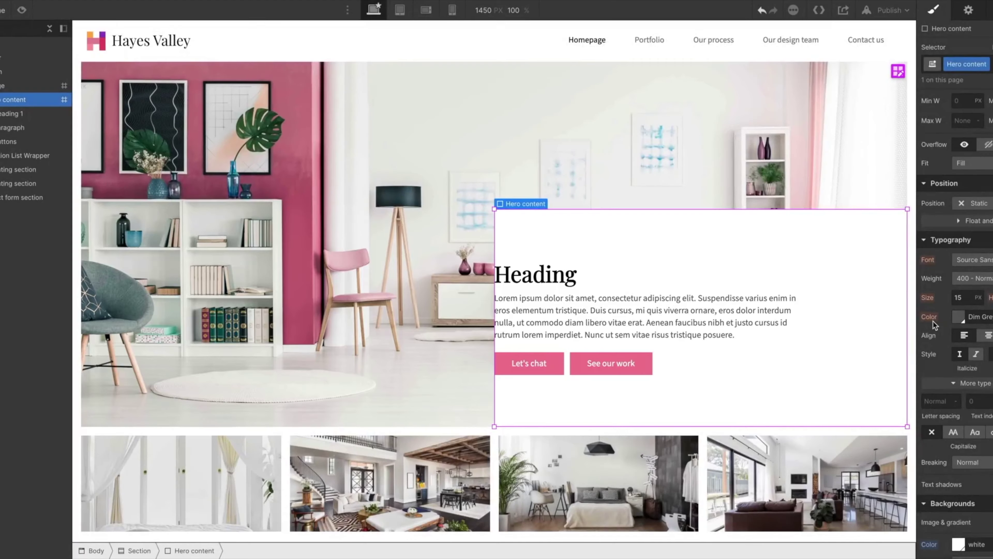
Step: Set the size of both rows in the section's grid to 1fr
{"action": "left_click", "coordinate": [897, 72]}
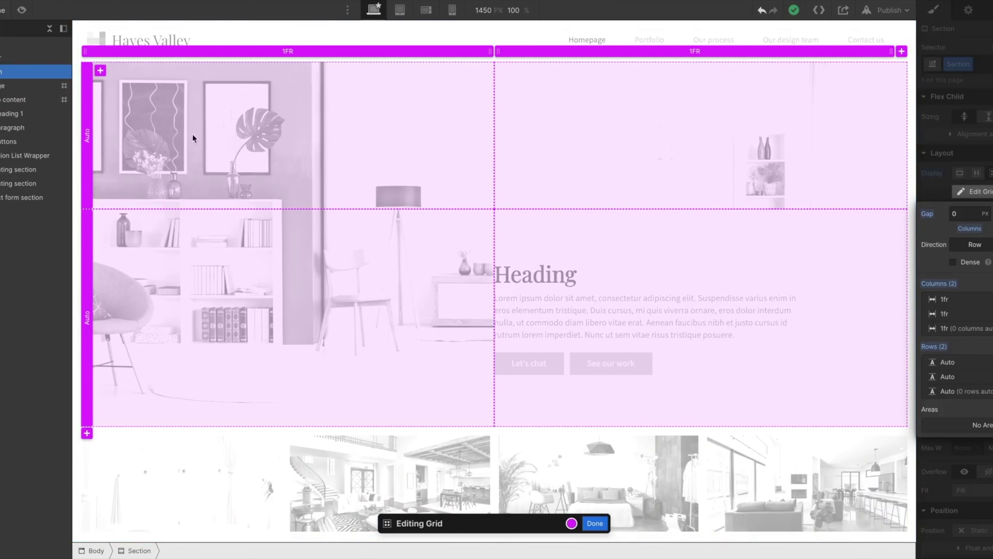
{"action": "left_click", "coordinate": [86, 136]}
{"action": "type", "text": "1"}
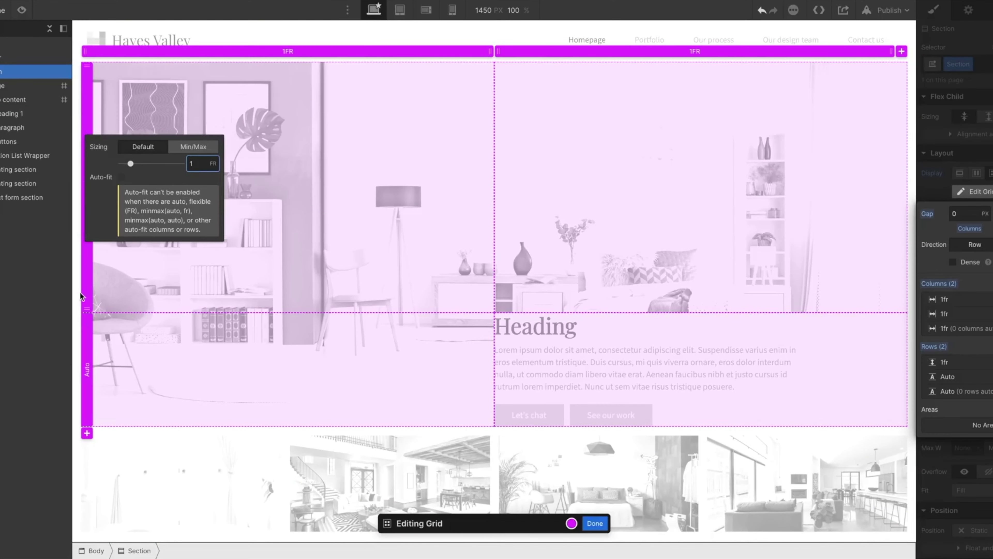
{"action": "left_click", "coordinate": [83, 365]}
{"action": "left_click", "coordinate": [83, 366]}
{"action": "type", "text": "1"}
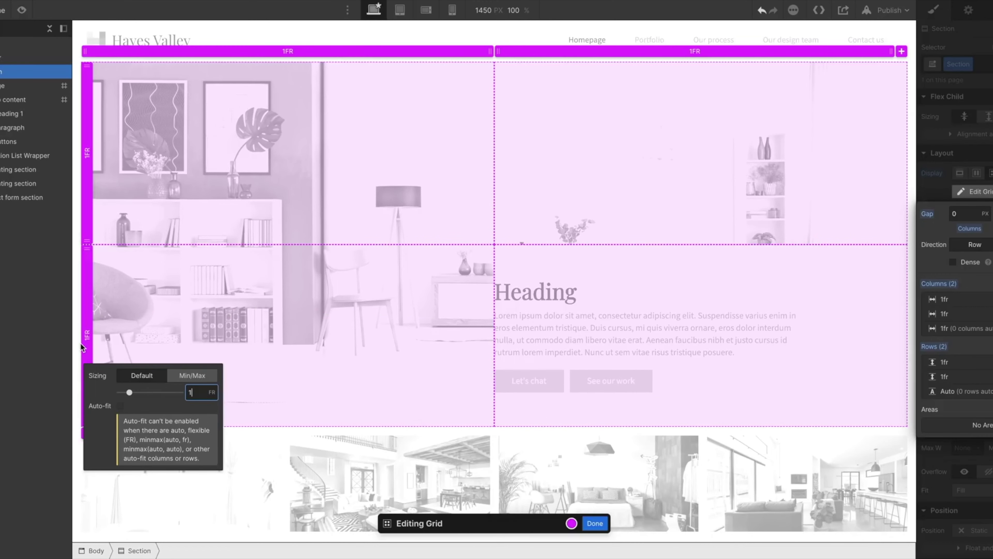
{"action": "key", "text": "Return"}
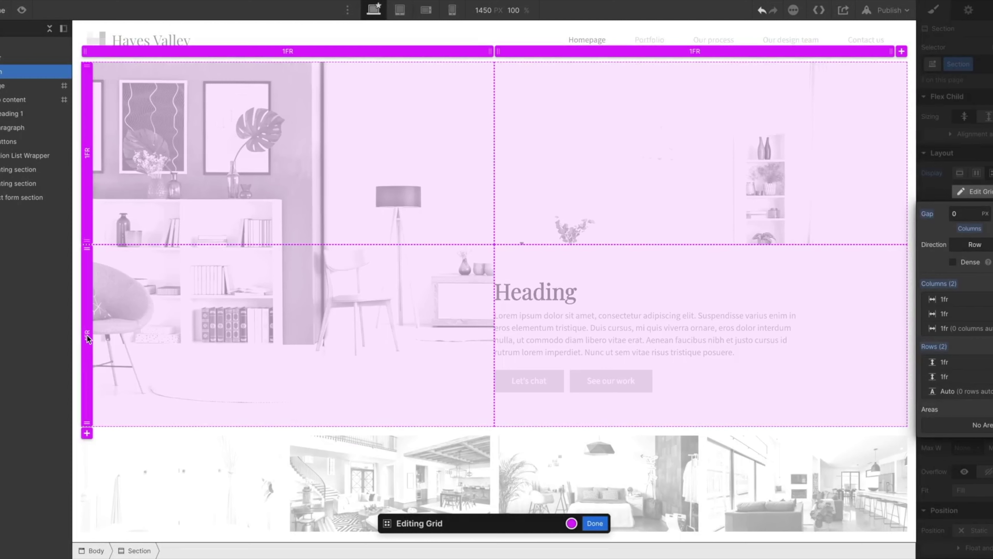
Step: Set the second row of the section's grid to Auto
{"action": "left_click", "coordinate": [87, 337]}
{"action": "type", "text": "Auto"}
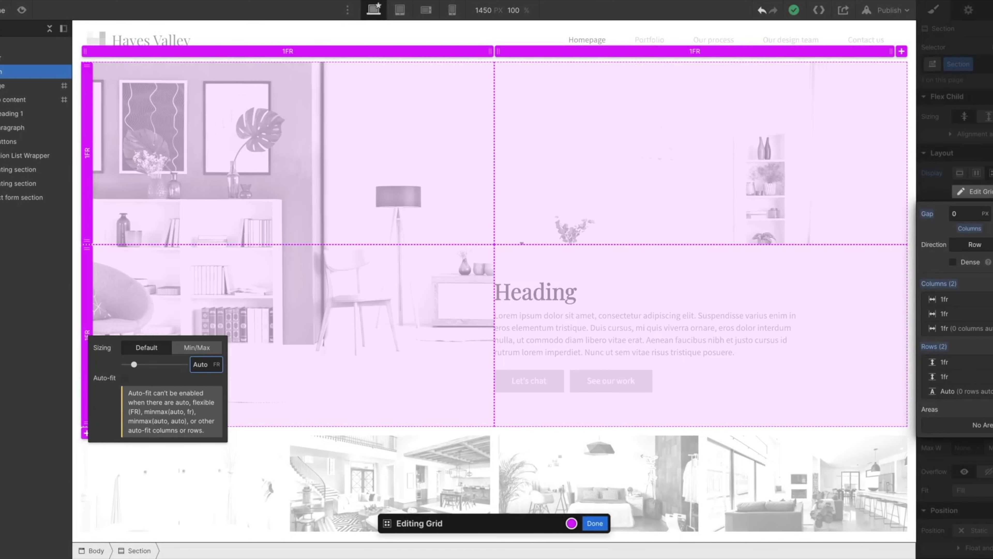
{"action": "left_click", "coordinate": [92, 326]}
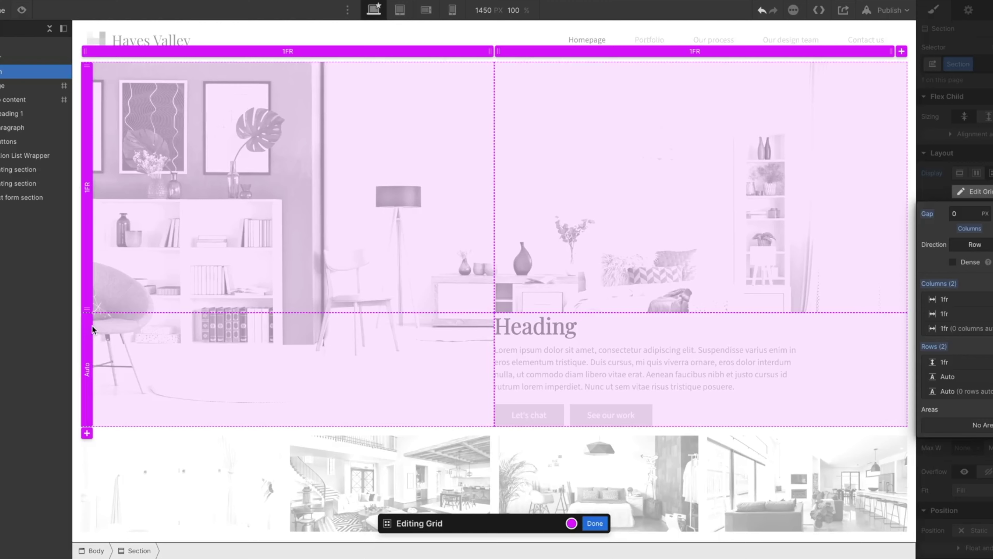
Step: Give the Hero content block 30 px of padding on all sides
{"action": "key", "text": "Escape"}
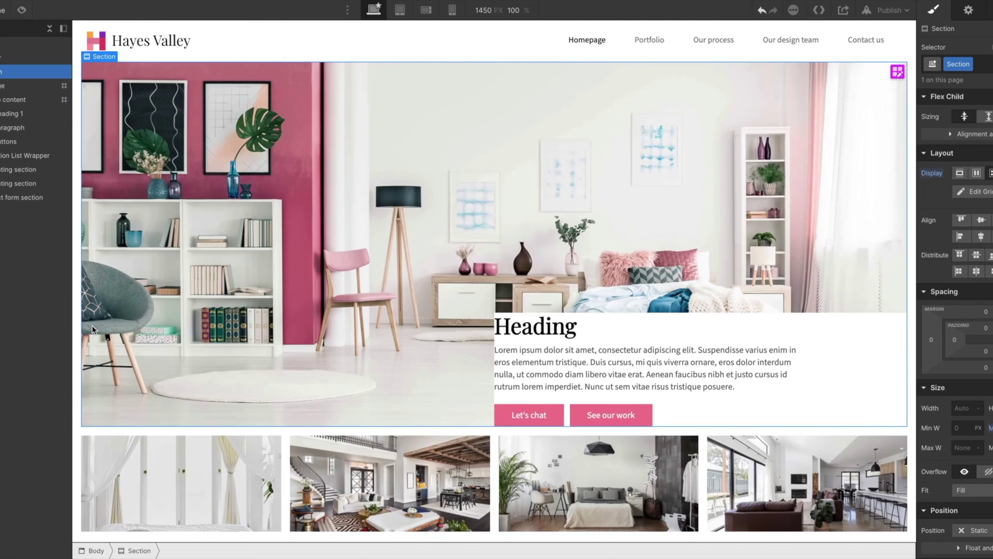
{"action": "left_click", "coordinate": [39, 100]}
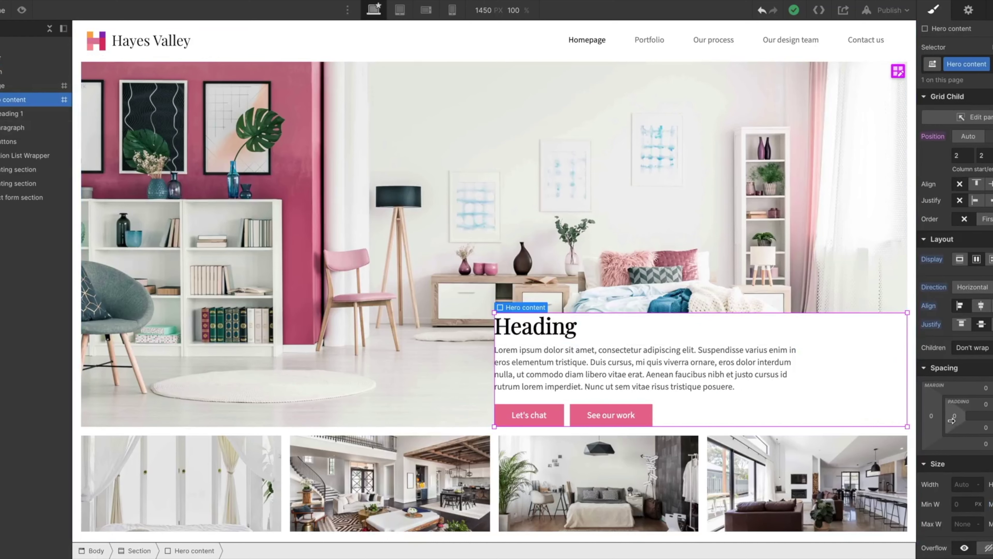
{"action": "left_click_drag", "start_coordinate": [954, 420], "coordinate": [972, 421]}
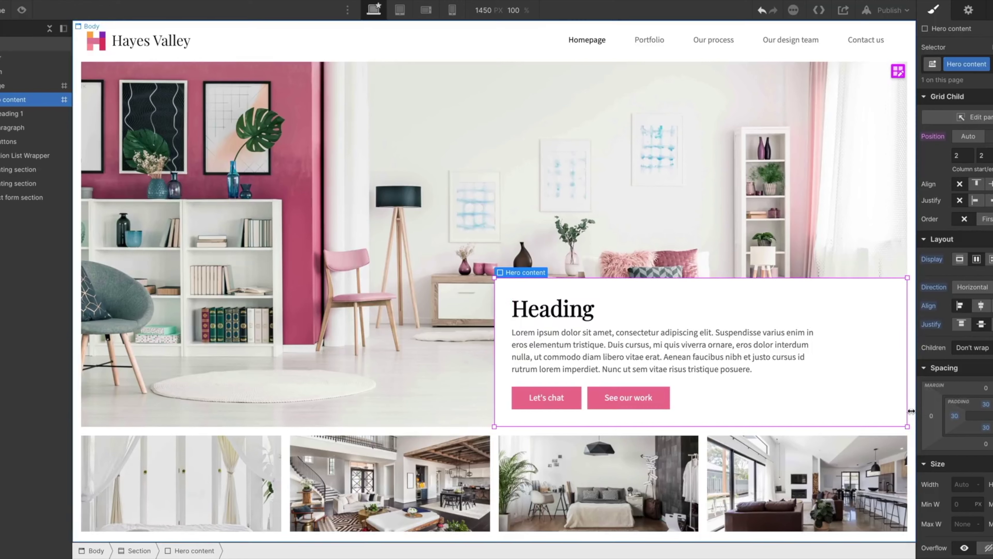
{"action": "key", "text": "Escape"}
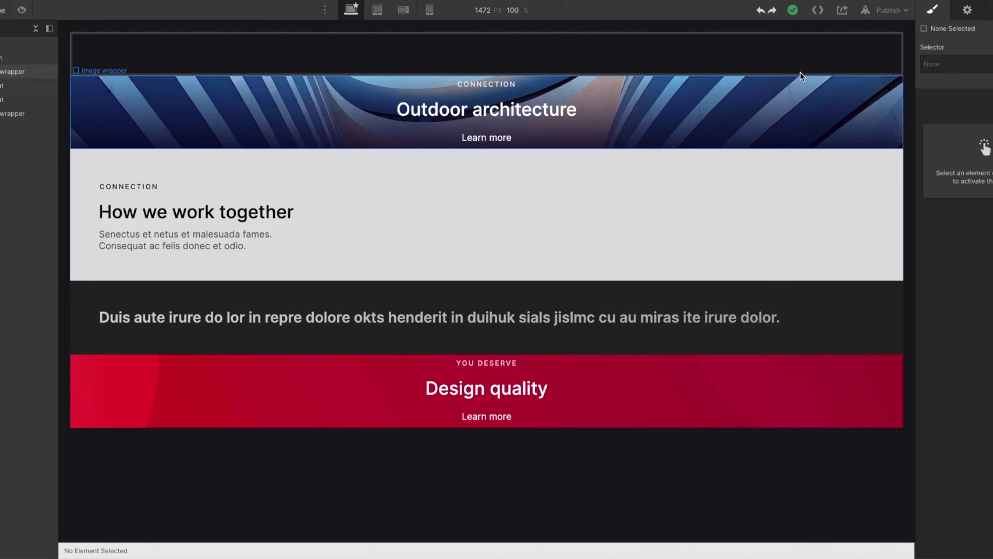
Step: Turn the empty section above the Outdoor architecture block into a grid and add a third 1fr column
{"action": "left_click", "coordinate": [790, 65]}
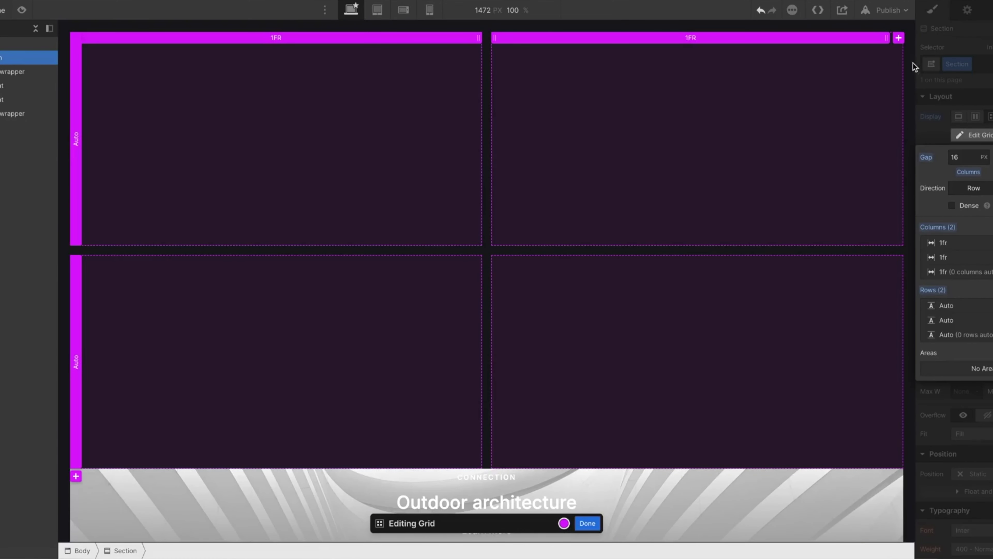
{"action": "left_click", "coordinate": [895, 42]}
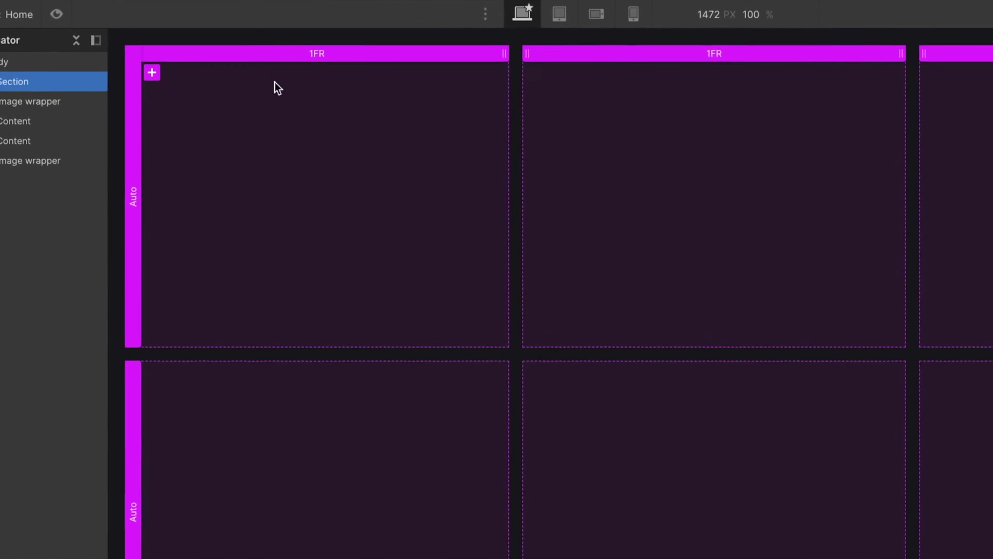
Step: Create a grid area named Left link in the first column and extend it over both rows
{"action": "left_click", "coordinate": [152, 73]}
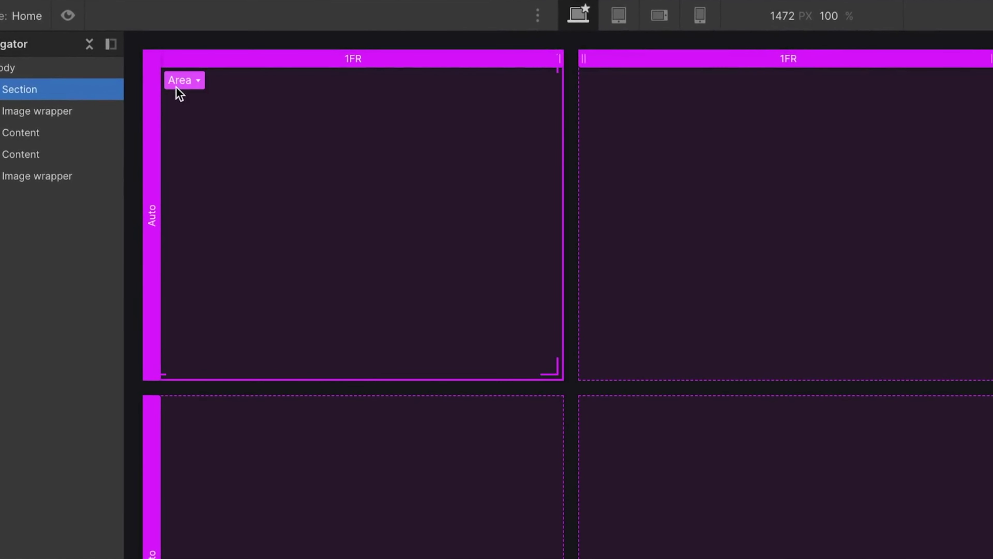
{"action": "left_click", "coordinate": [185, 84]}
{"action": "type", "text": "Left link"}
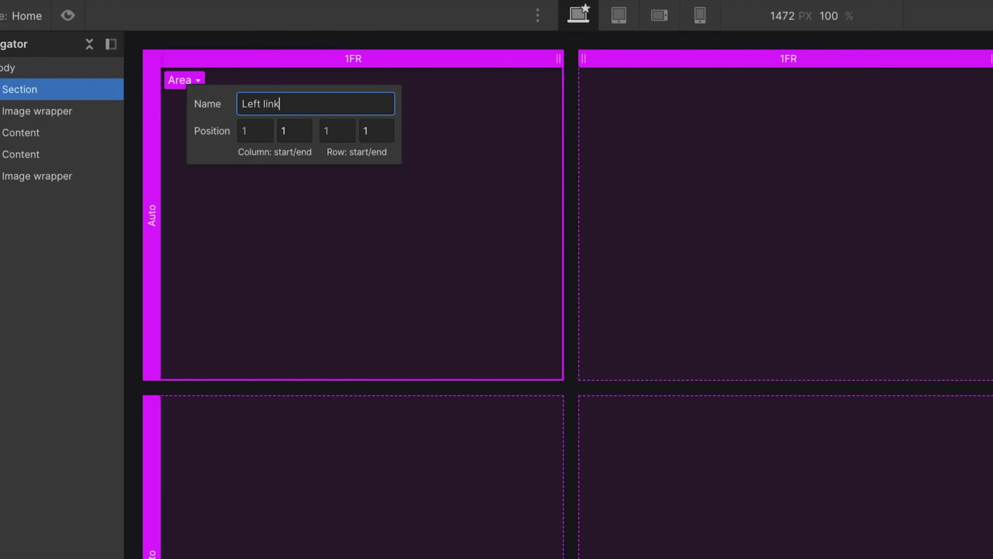
{"action": "key", "text": "Return"}
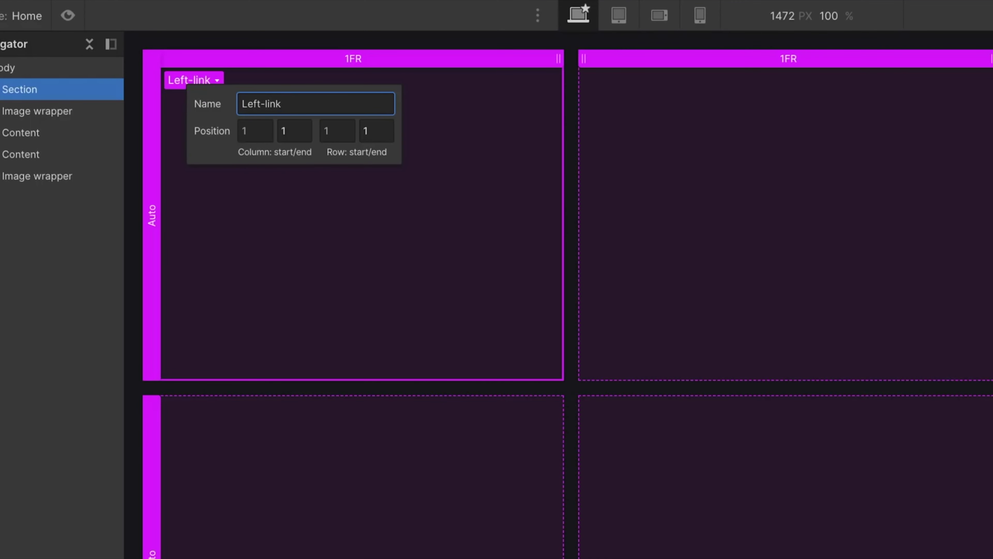
{"action": "left_click", "coordinate": [286, 236]}
{"action": "left_click_drag", "start_coordinate": [331, 236], "coordinate": [325, 398]}
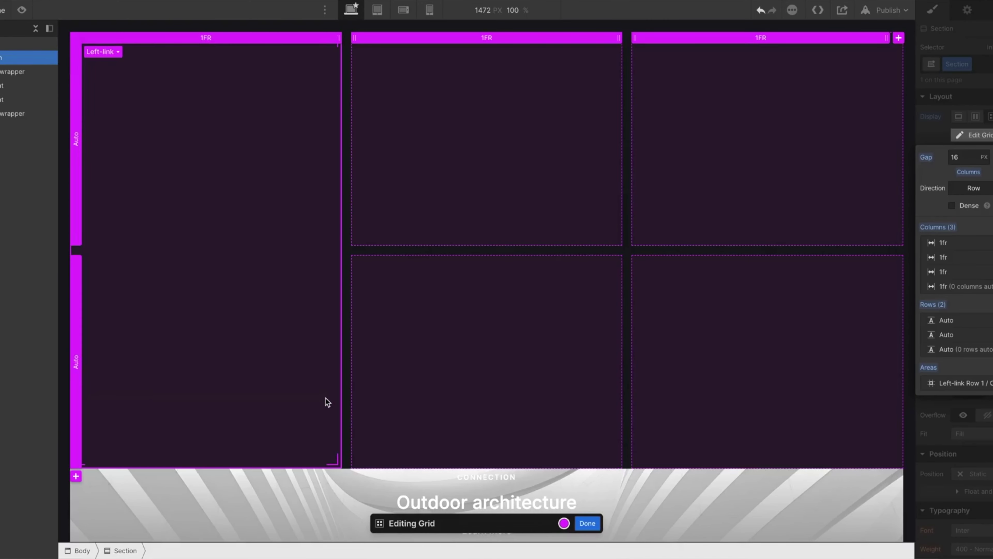
Step: Create a grid area named Center that spans both rows of the second column
{"action": "left_click", "coordinate": [360, 52]}
{"action": "type", "text": "Center"}
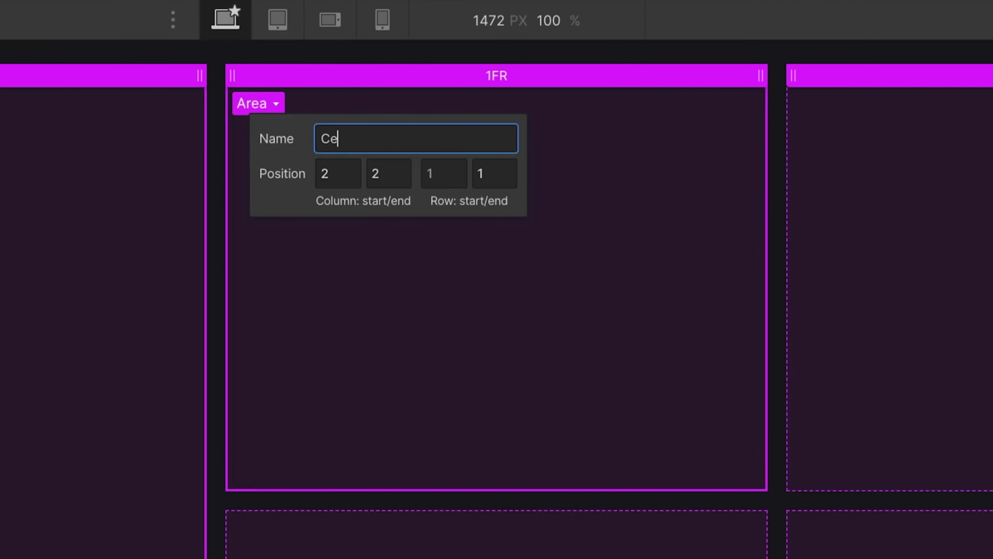
{"action": "key", "text": "Return"}
Step: Create the grid areas Right-top and Right-bottom in the two cells of the third column
{"action": "type", "text": "ottom"}
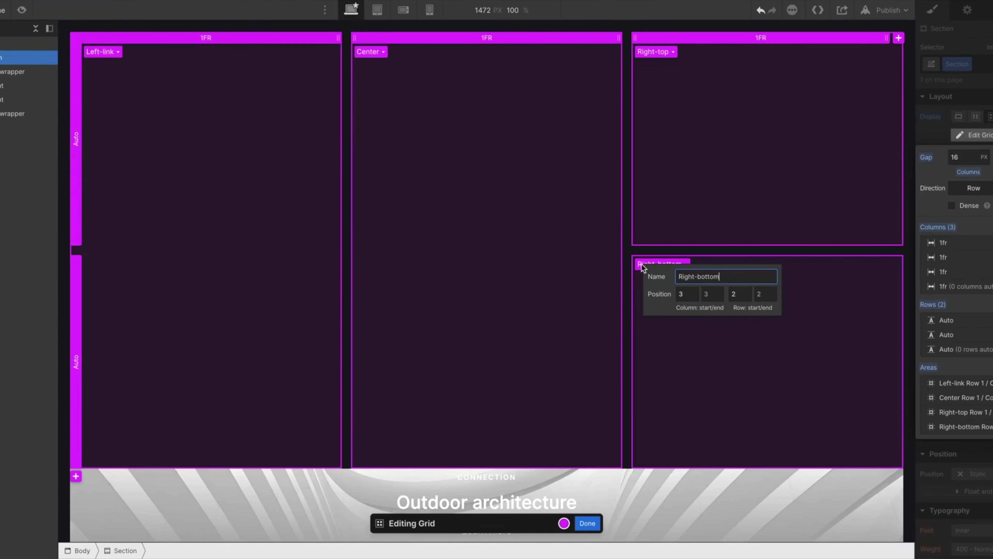
{"action": "key", "text": "Return"}
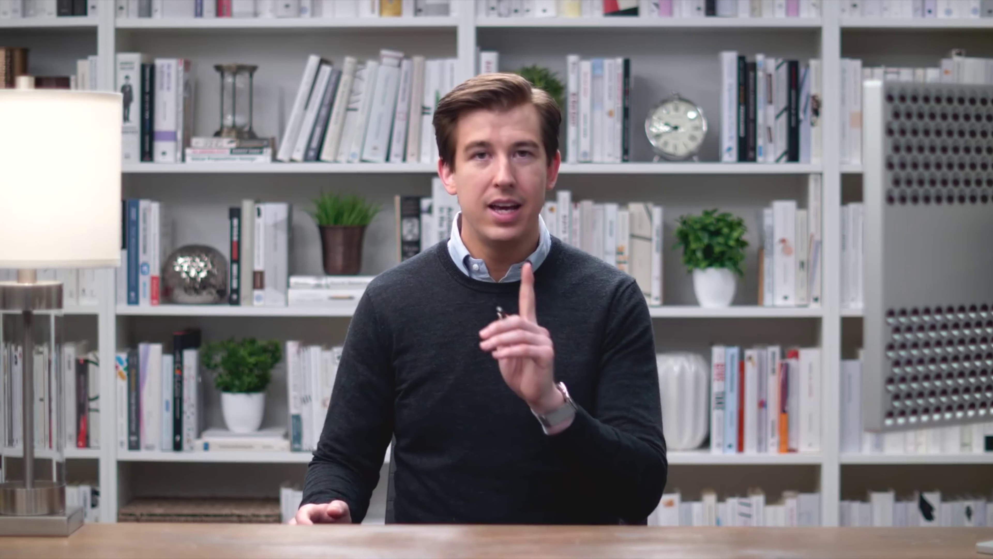
Step: Rename the section's class to Example layout
{"action": "double_click", "coordinate": [849, 150]}
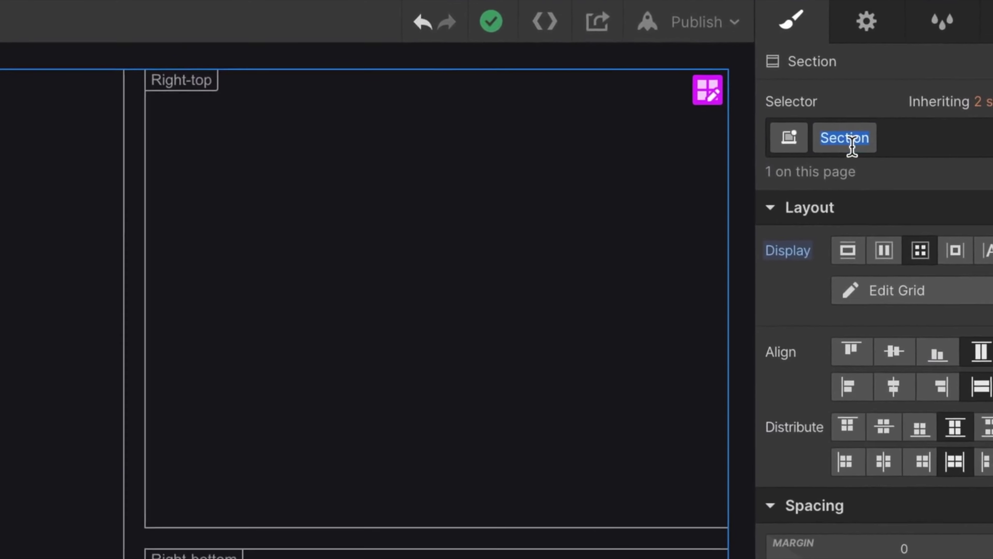
{"action": "type", "text": "Example layout"}
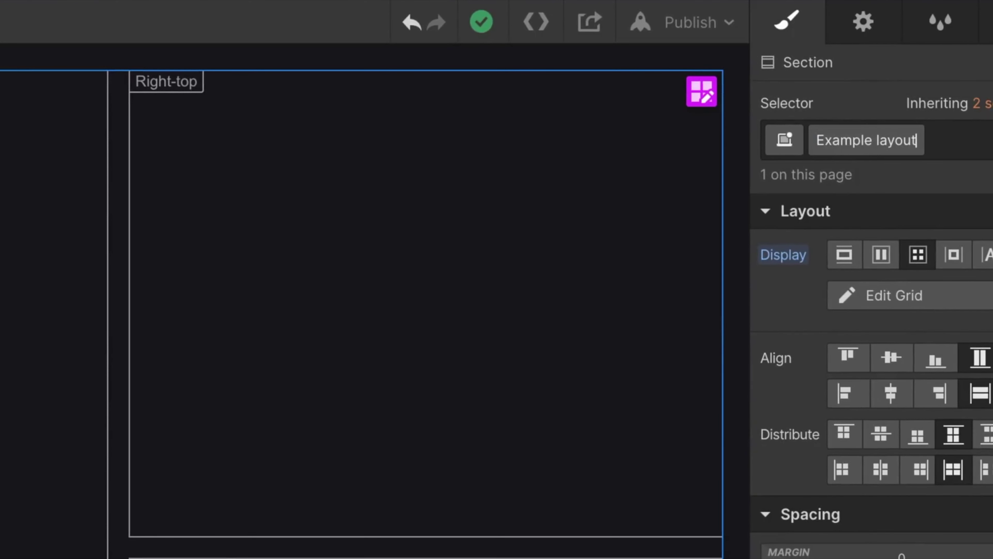
{"action": "key", "text": "Return"}
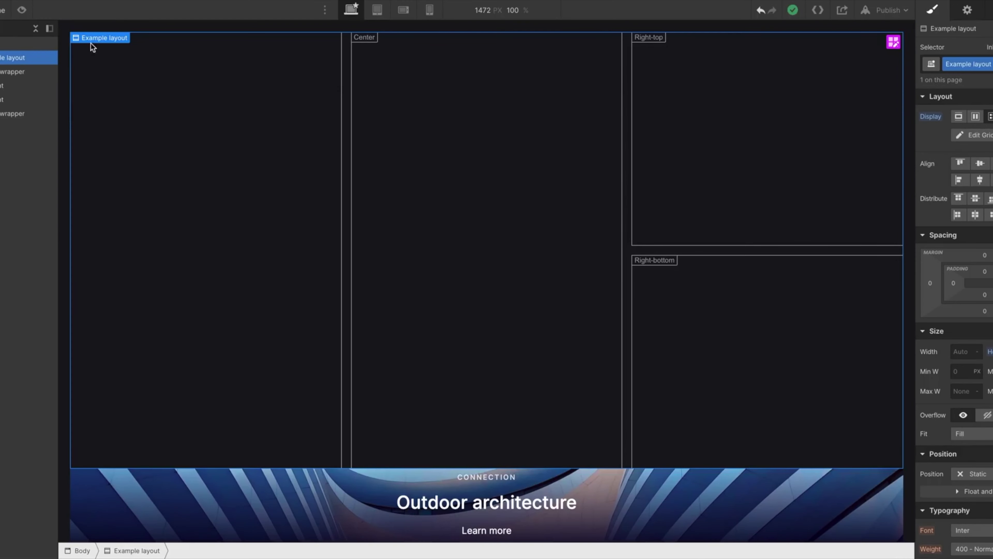
Step: Add a new section directly below the first one and apply the existing Example layout class to it
{"action": "key", "text": "a"}
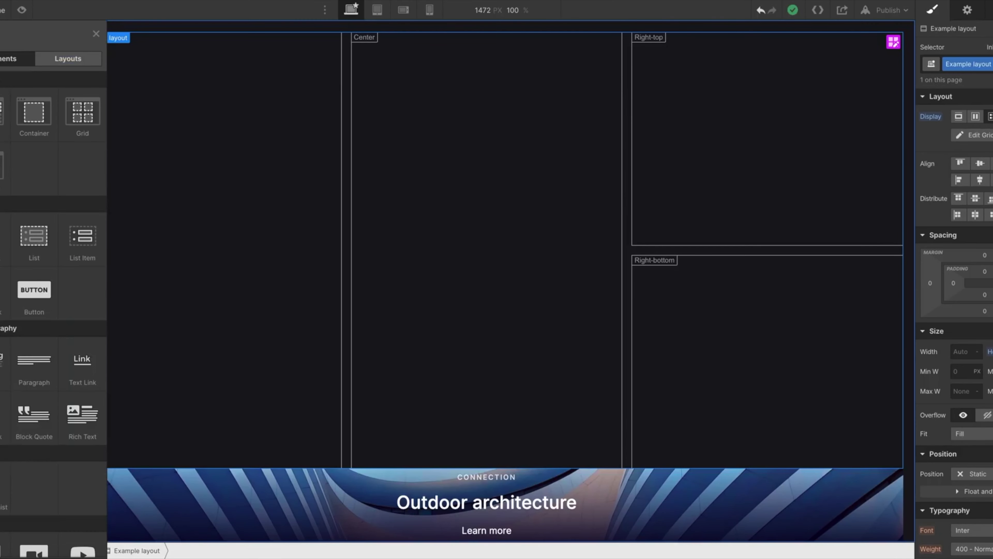
{"action": "left_click_drag", "start_coordinate": [4, 129], "coordinate": [173, 471]}
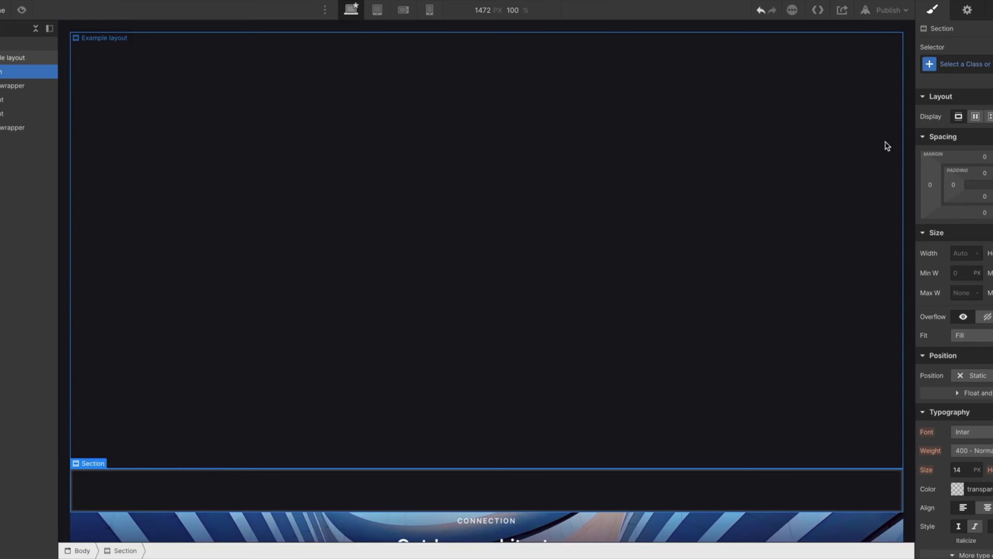
{"action": "left_click", "coordinate": [972, 65]}
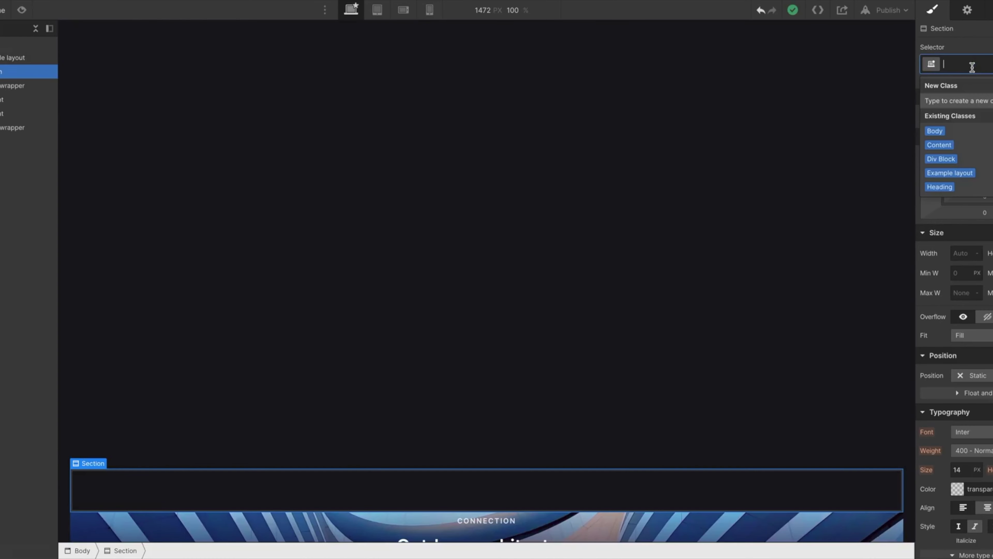
{"action": "left_click", "coordinate": [972, 172]}
Step: Move the Outdoor architecture block into the second section's Left-link area and the How we work together block into Center
{"action": "scroll", "coordinate": [868, 230], "scroll_direction": "down", "scroll_amount": 10}
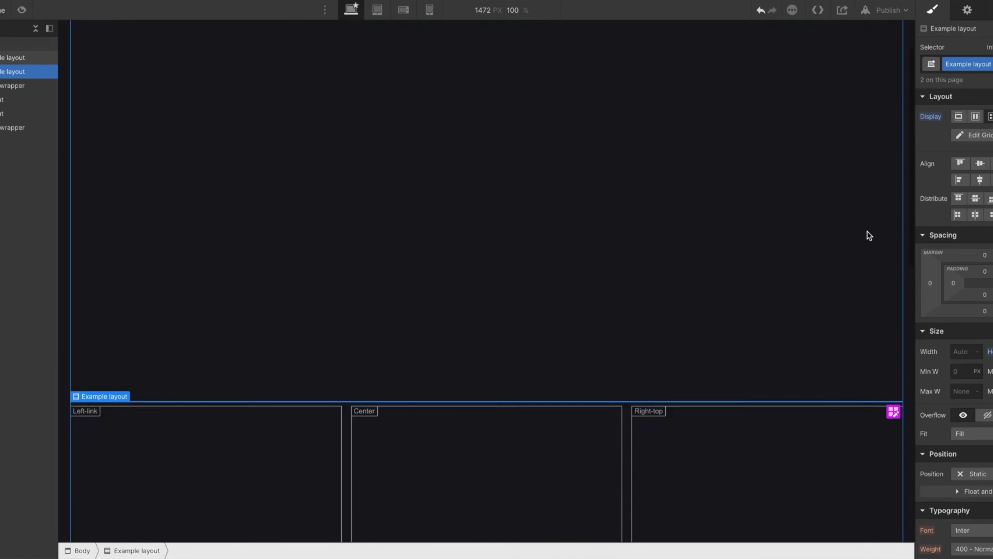
{"action": "scroll", "coordinate": [868, 235], "scroll_direction": "down", "scroll_amount": 1}
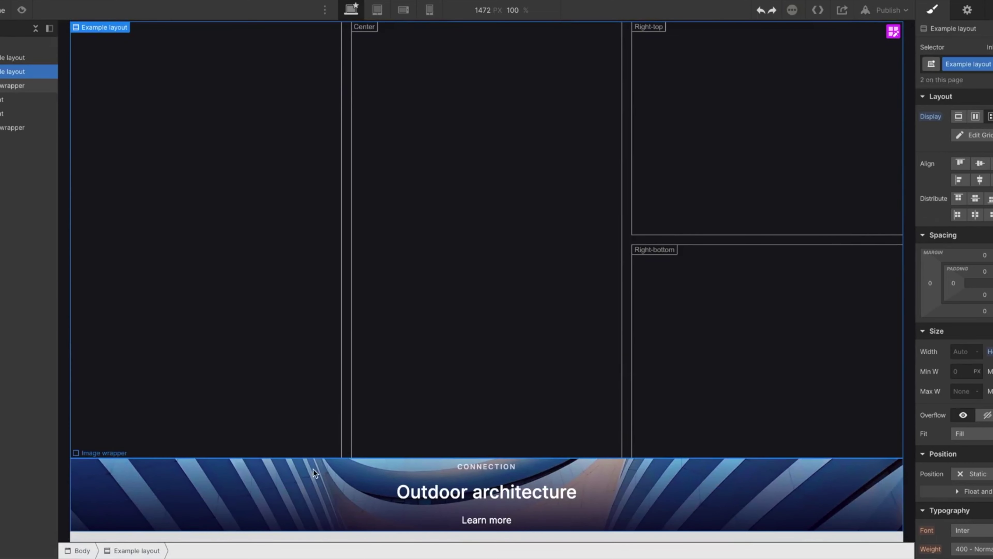
{"action": "left_click", "coordinate": [259, 451]}
{"action": "left_click_drag", "start_coordinate": [248, 423], "coordinate": [248, 422]}
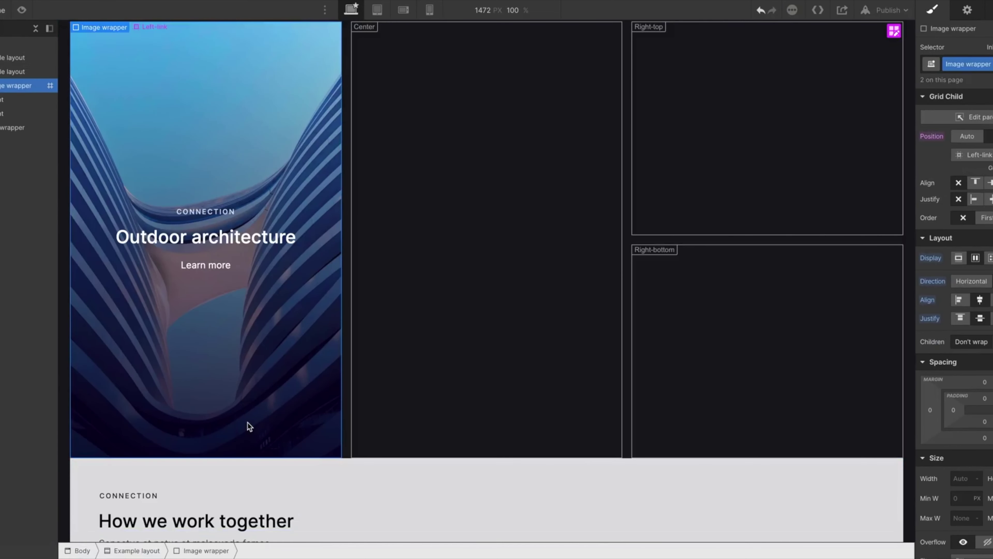
{"action": "left_click", "coordinate": [280, 478]}
{"action": "left_click_drag", "start_coordinate": [408, 403], "coordinate": [414, 398]}
Step: Move the "Duis aute irure" text block into the Right-top area and the Design quality block into Right-bottom
{"action": "left_click_drag", "start_coordinate": [338, 480], "coordinate": [732, 169]}
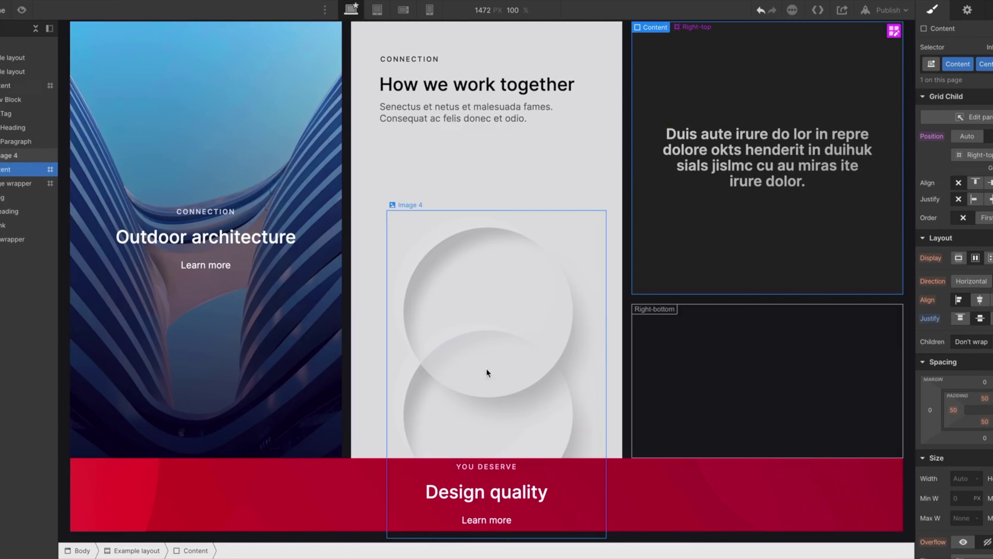
{"action": "left_click", "coordinate": [317, 495]}
{"action": "left_click_drag", "start_coordinate": [703, 400], "coordinate": [705, 402]}
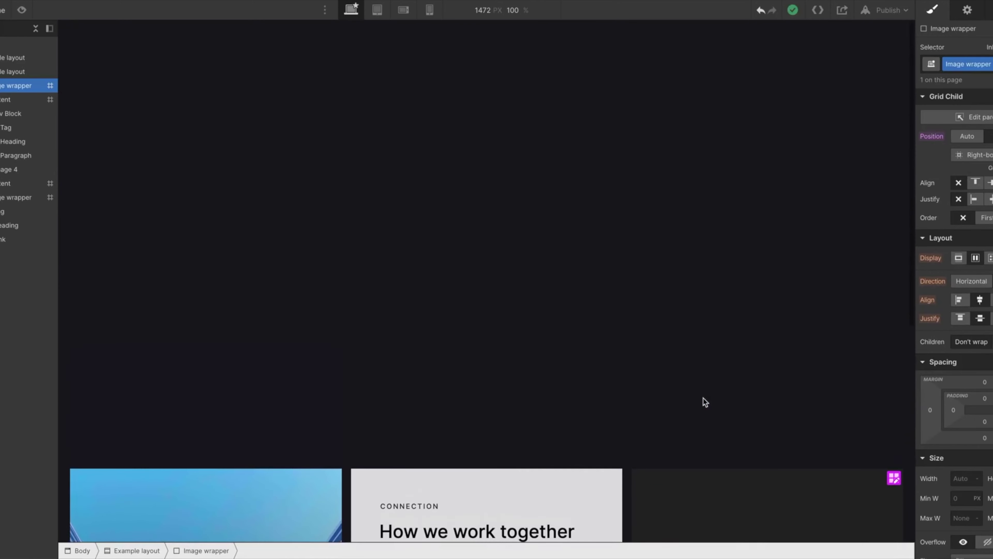
Step: Adjust the boundary between the second and third columns in the grid of the empty first Example layout section
{"action": "left_click", "coordinate": [728, 362]}
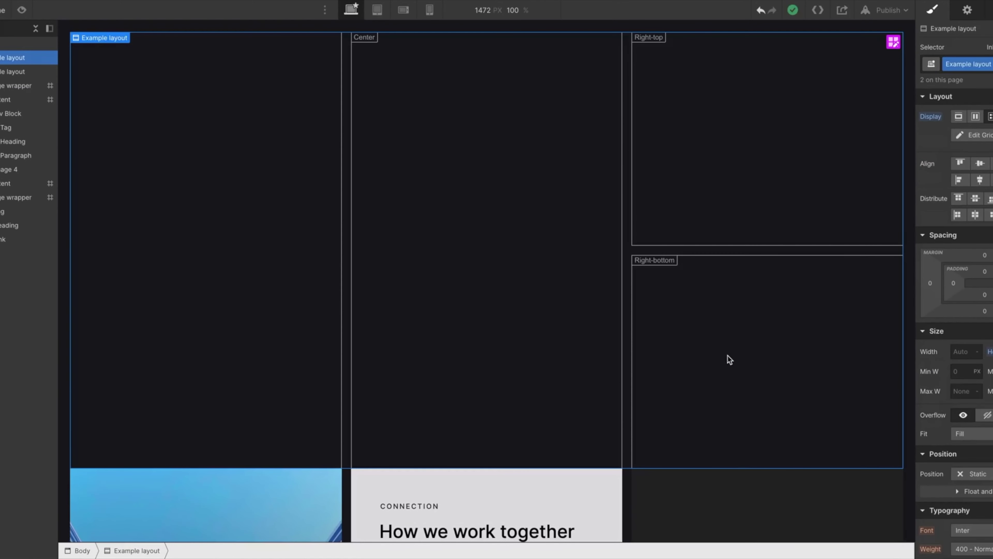
{"action": "left_click", "coordinate": [893, 43]}
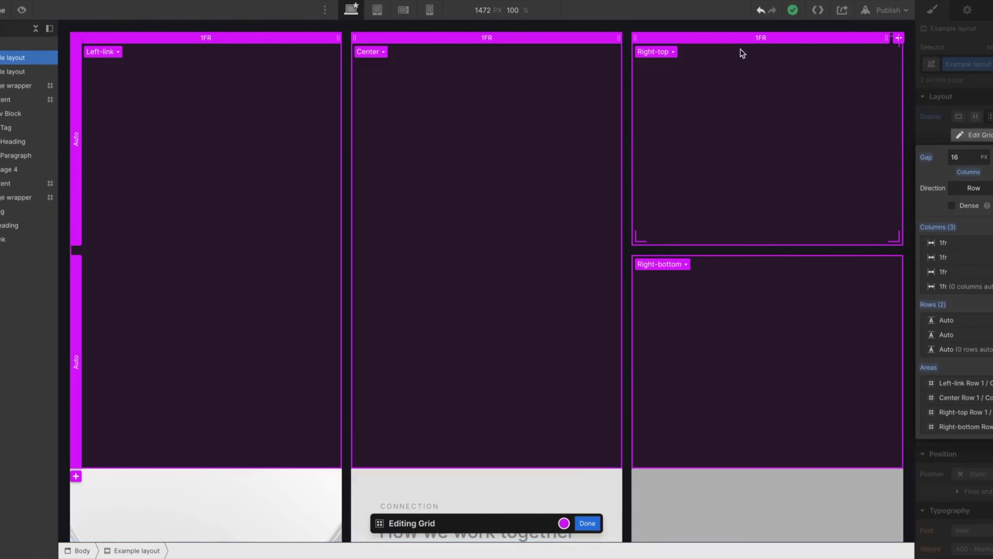
{"action": "left_click_drag", "start_coordinate": [628, 41], "coordinate": [542, 46]}
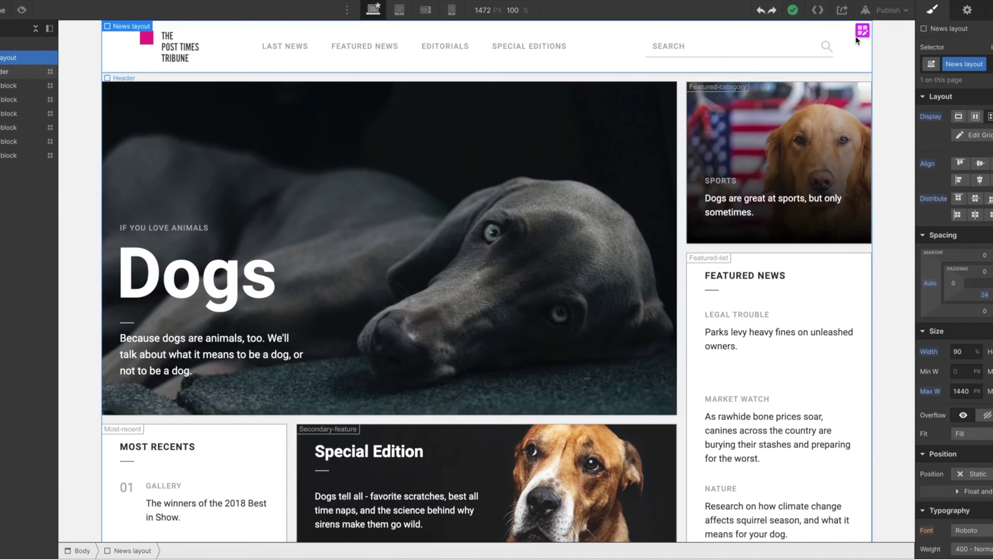
Step: Adjust the boundary between the third and fourth columns of the News layout grid on the Category page
{"action": "left_click", "coordinate": [862, 33]}
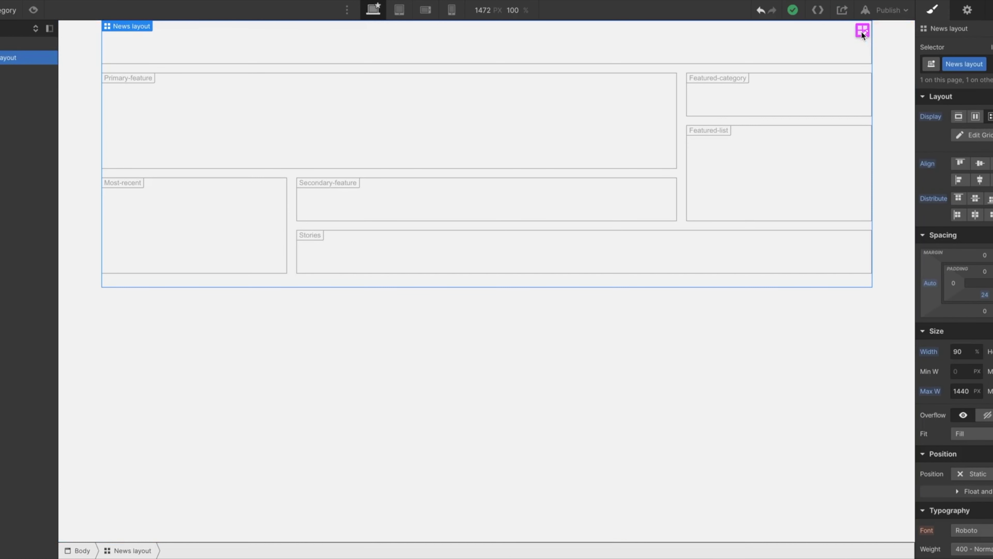
{"action": "left_click", "coordinate": [862, 30]}
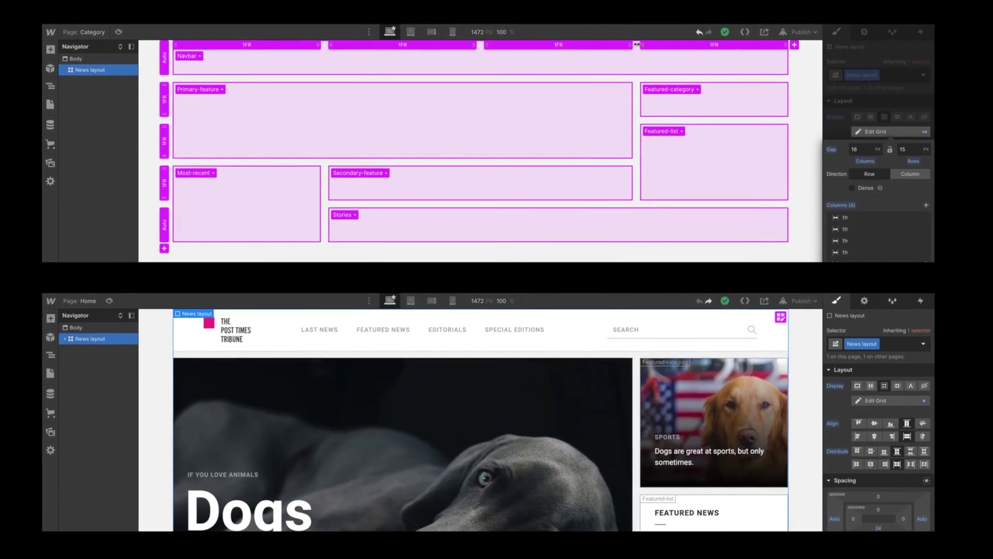
{"action": "left_click_drag", "start_coordinate": [688, 29], "coordinate": [640, 44]}
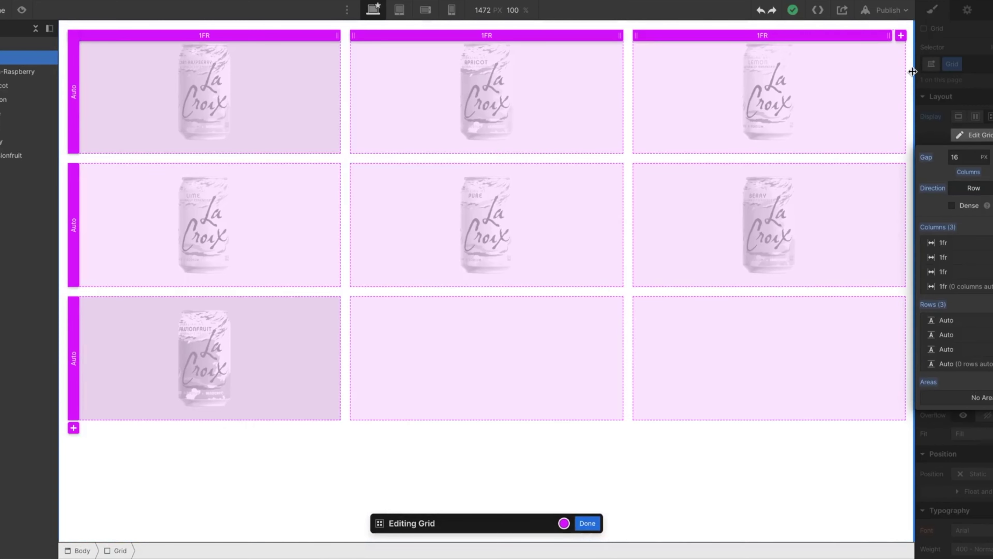
Step: Delete the third column of the drinks grid at the Mobile (L) breakpoint and finish editing the grid
{"action": "left_click_drag", "start_coordinate": [914, 70], "coordinate": [913, 89]}
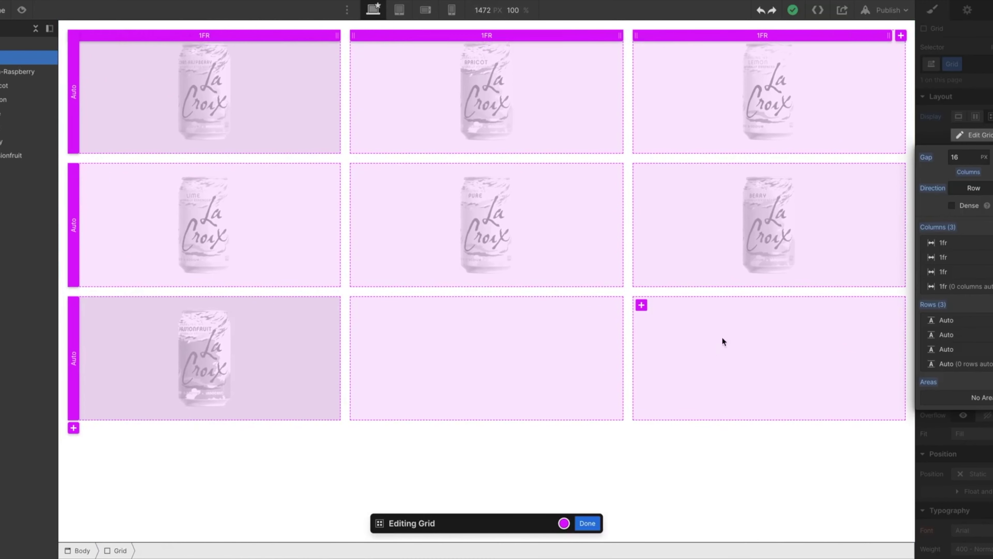
{"action": "left_click", "coordinate": [586, 523]}
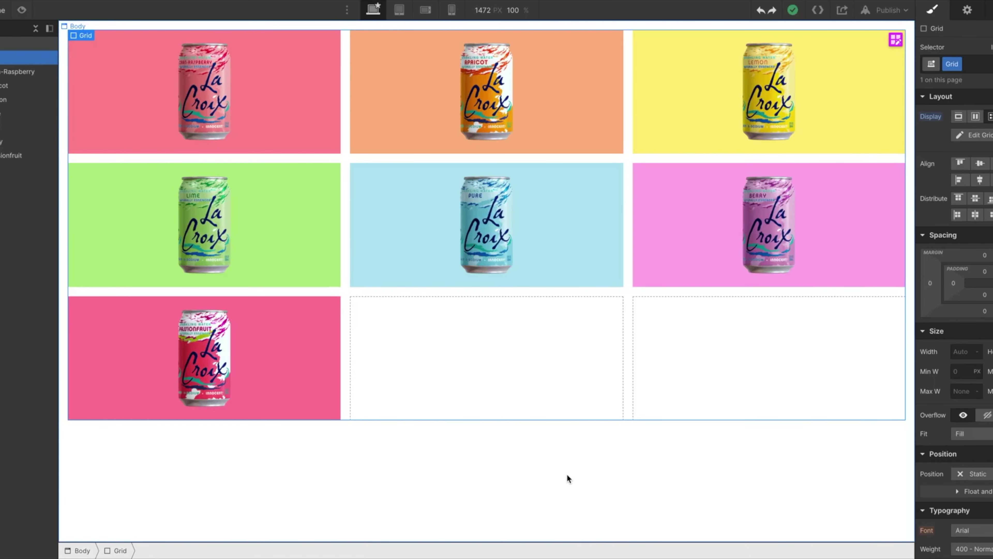
{"action": "left_click", "coordinate": [399, 10]}
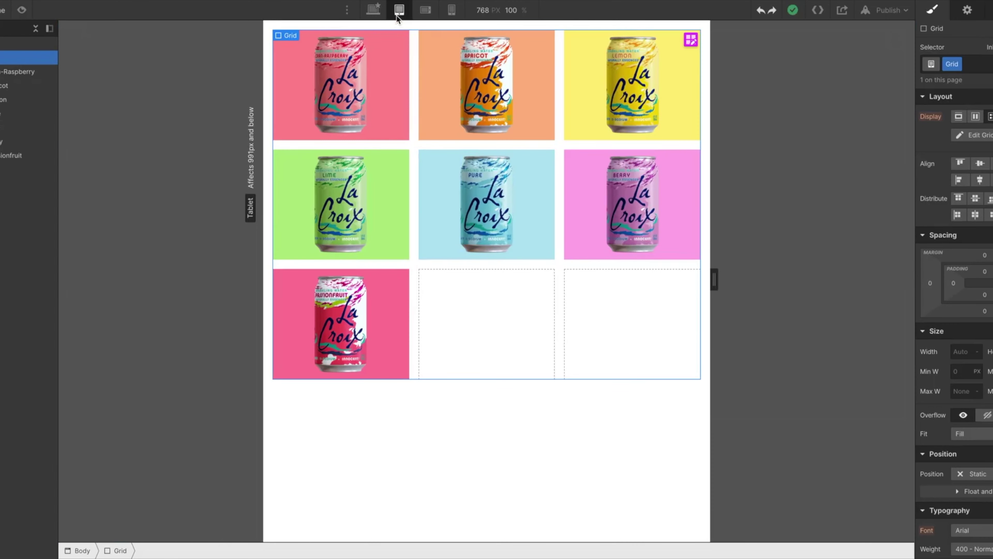
{"action": "left_click", "coordinate": [425, 11]}
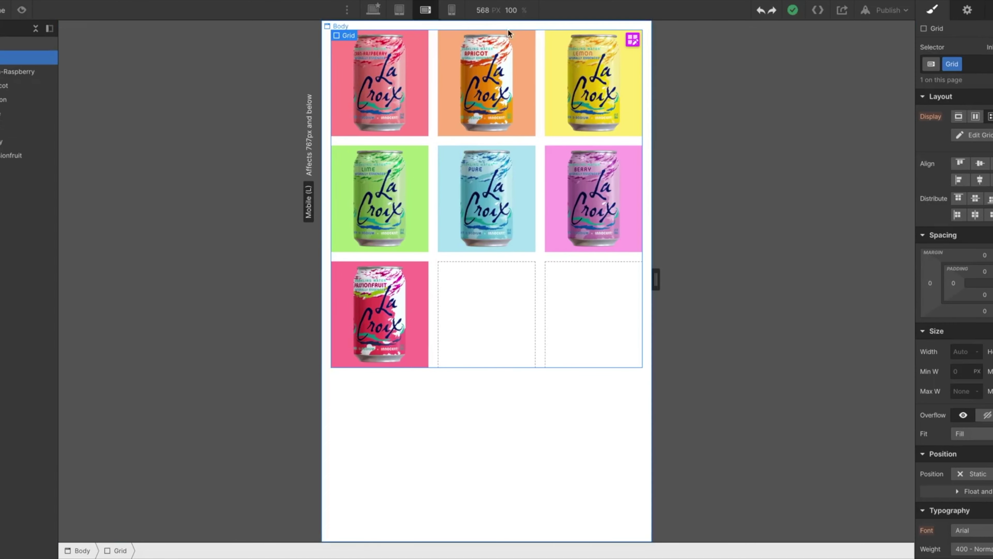
{"action": "left_click", "coordinate": [632, 41]}
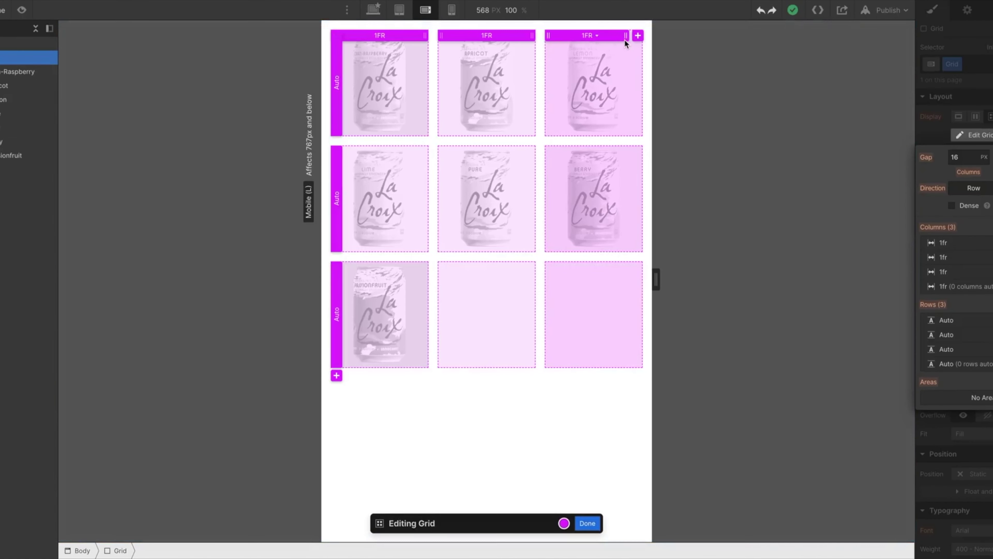
{"action": "left_click", "coordinate": [609, 38]}
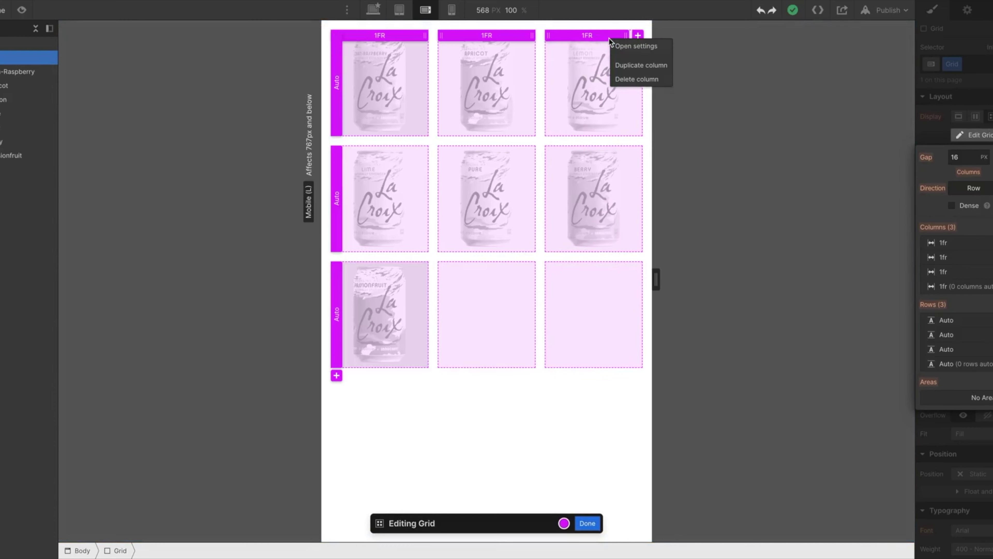
{"action": "left_click", "coordinate": [634, 81]}
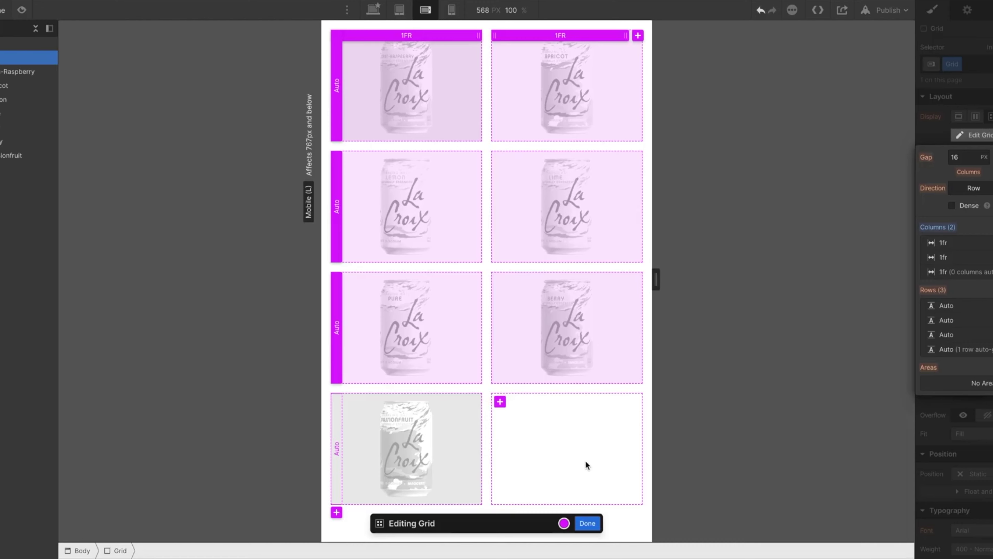
{"action": "left_click", "coordinate": [585, 522]}
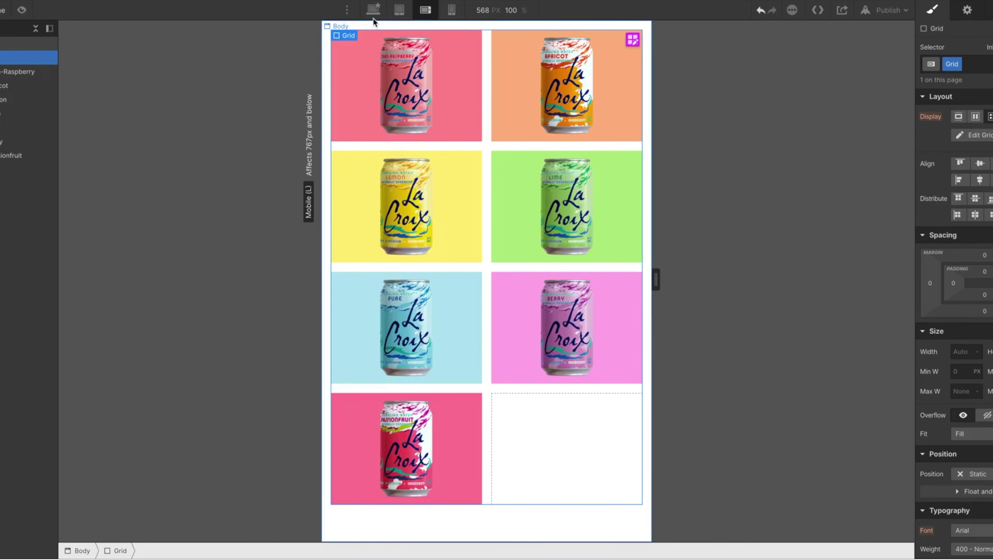
Step: Return from the desktop layout to Mobile (L) and delete the grid's third column with the Berry block manually positioned
{"action": "left_click", "coordinate": [372, 9]}
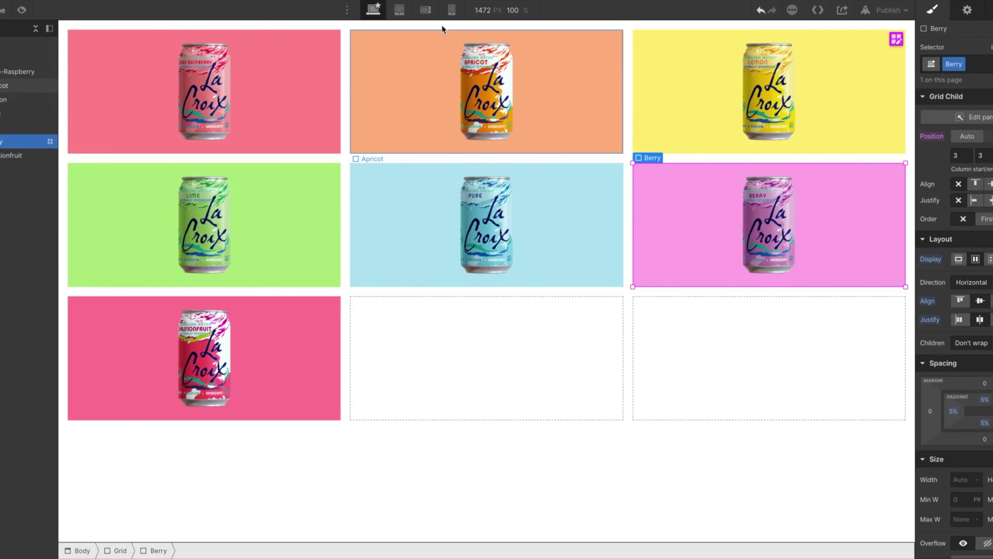
{"action": "left_click", "coordinate": [425, 10]}
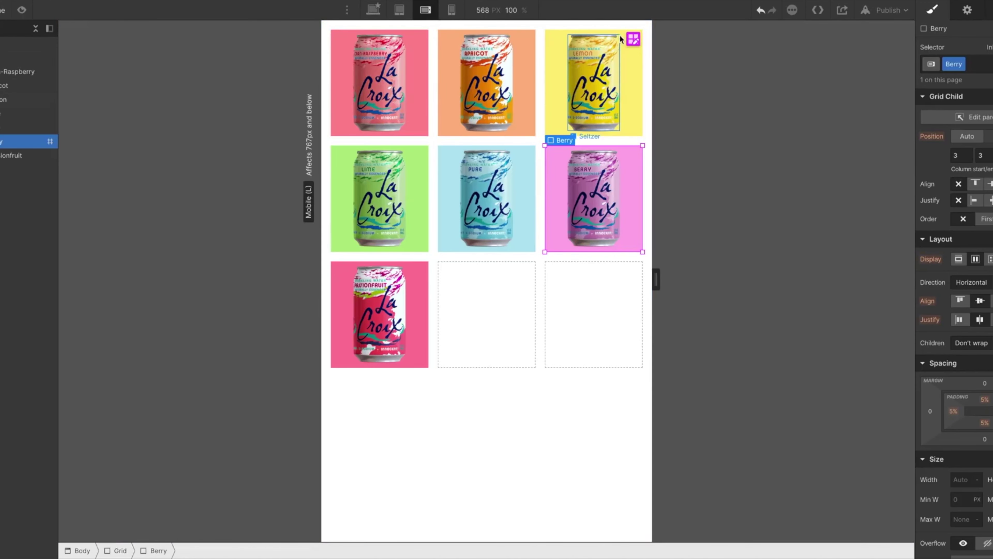
{"action": "left_click", "coordinate": [632, 37]}
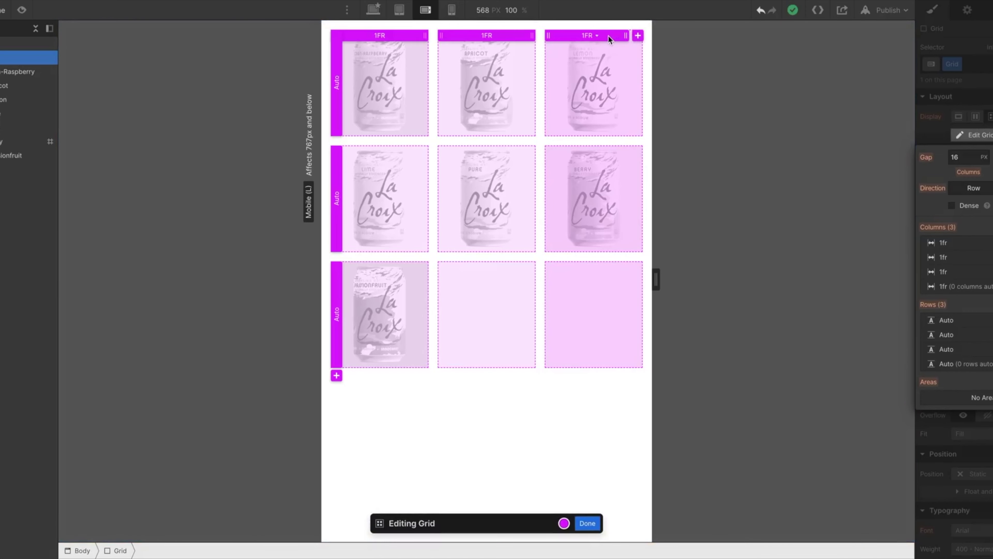
{"action": "right_click", "coordinate": [608, 35]}
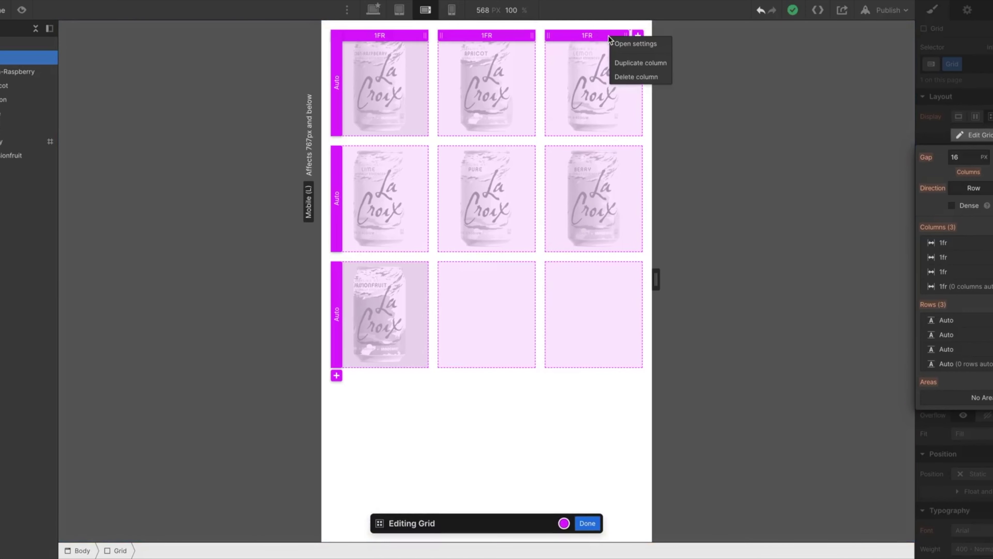
{"action": "left_click", "coordinate": [628, 77]}
{"action": "key", "text": "Escape"}
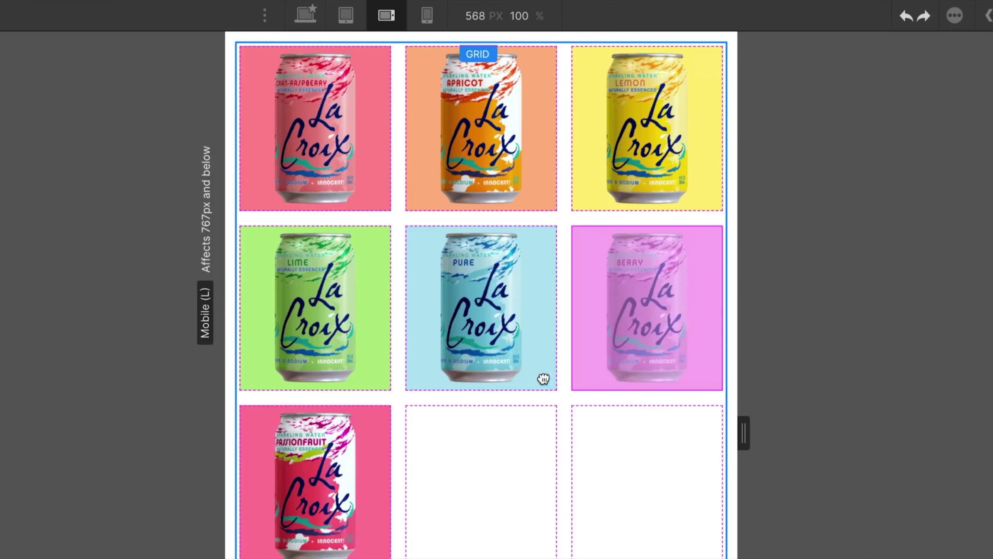
Step: Move the Berry block to the first column of the third row at Mobile (L) and set its grid position to Auto
{"action": "left_click_drag", "start_coordinate": [543, 379], "coordinate": [384, 423]}
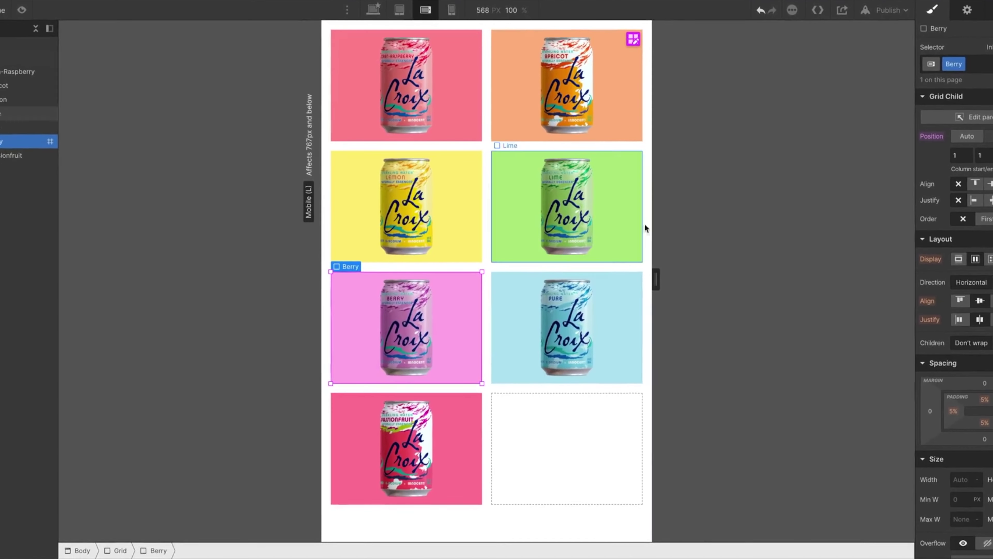
{"action": "left_click", "coordinate": [967, 137]}
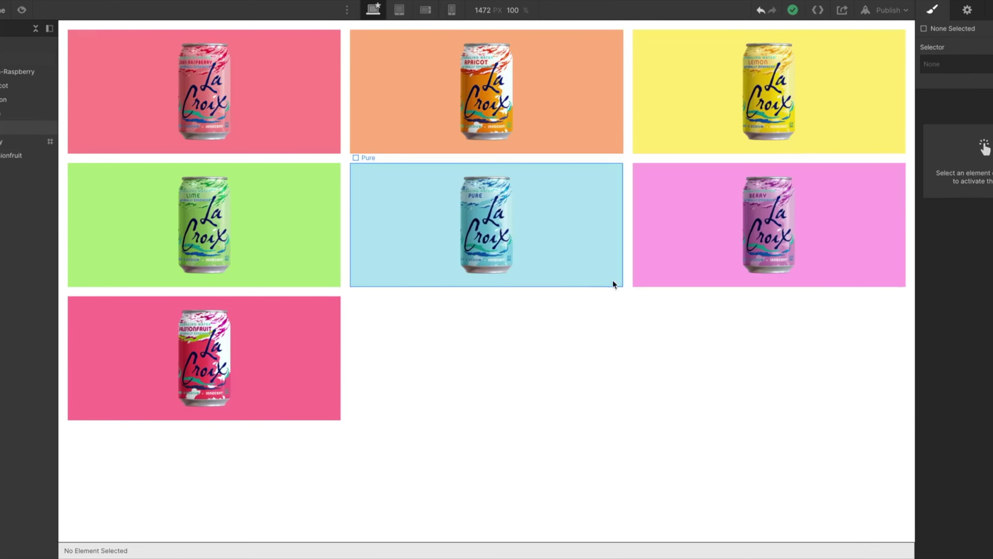
Step: Try to move the Berry block into the grid's first cell in the desktop layout
{"action": "left_click", "coordinate": [687, 260]}
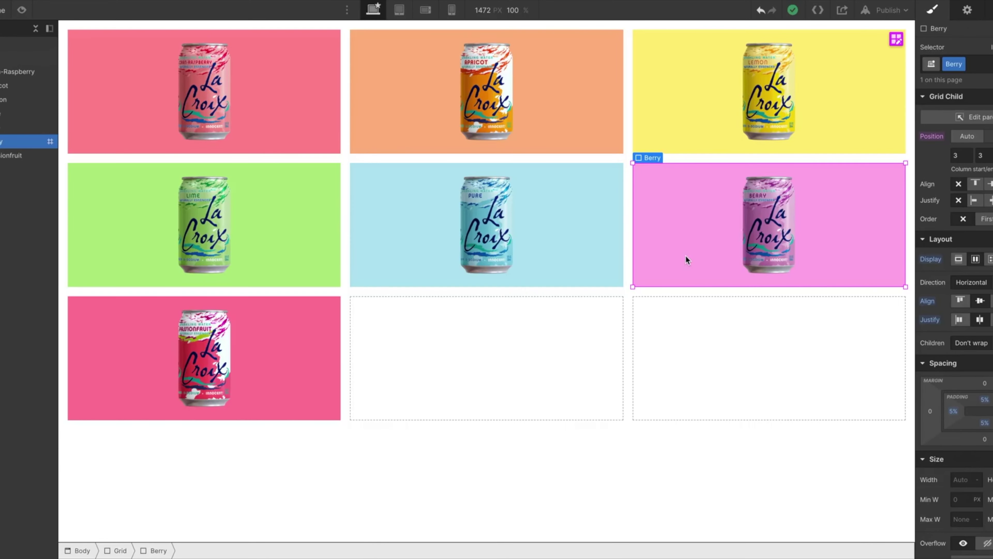
{"action": "left_click_drag", "start_coordinate": [687, 259], "coordinate": [299, 124]}
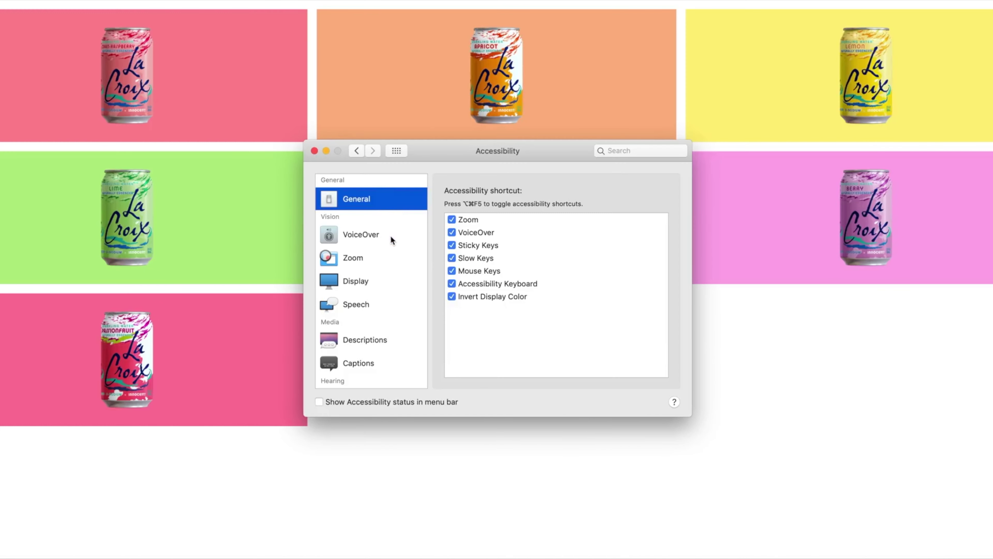
Step: Look at VoiceOver in the macOS Accessibility preferences and step through the drinks grid's blocks to examine their reading order
{"action": "left_click", "coordinate": [394, 238]}
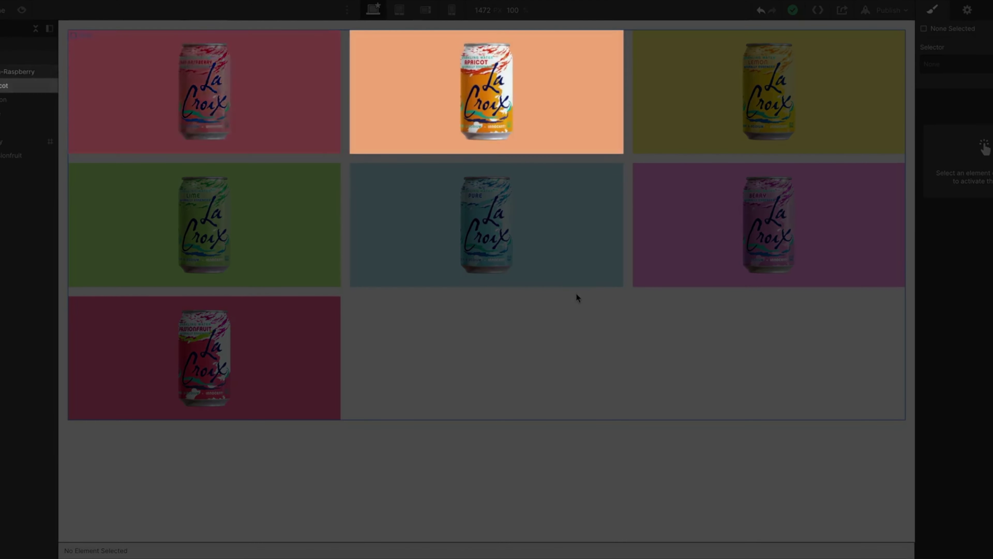
{"action": "key", "text": "Tab"}
{"action": "key", "text": "Tab"}
{"action": "key", "text": "Tab"}
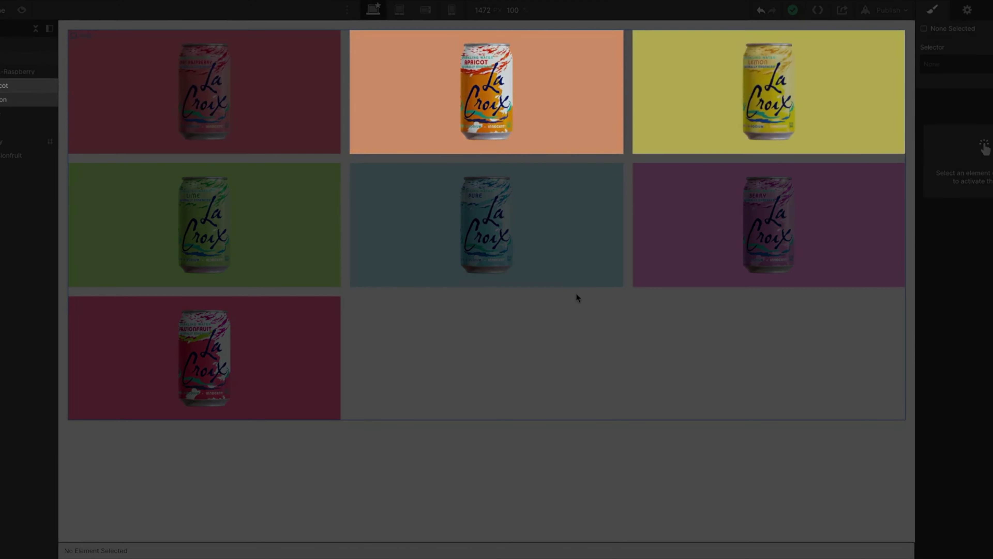
{"action": "key", "text": "Tab"}
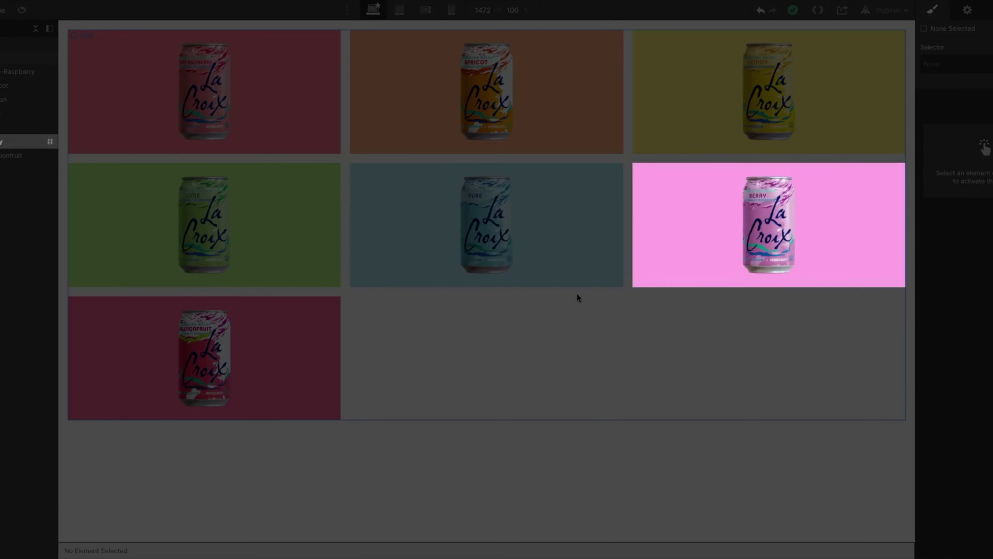
{"action": "key", "text": "Tab"}
Step: Move the Berry block to the third column of the third row, after Passionfruit in the element order, and select it
{"action": "left_click", "coordinate": [687, 260]}
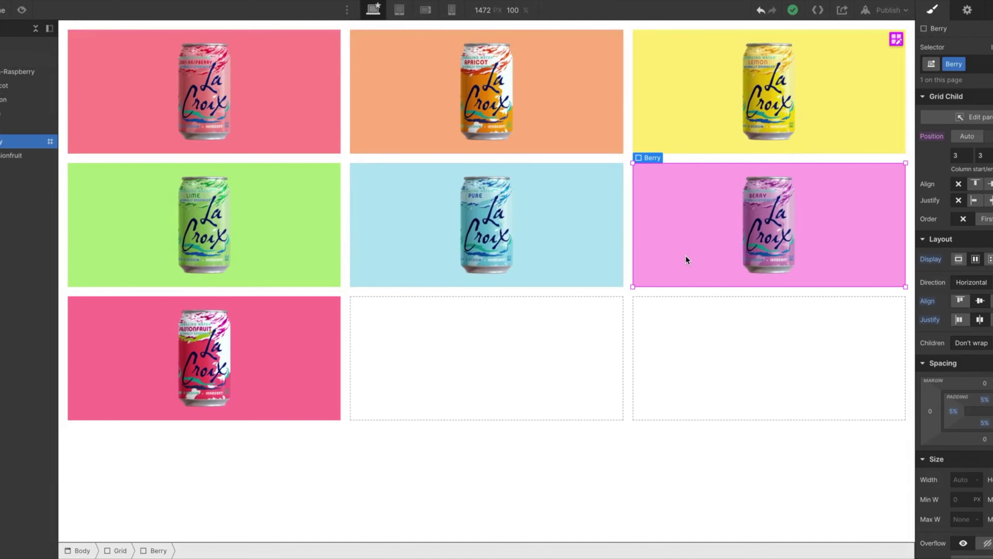
{"action": "left_click_drag", "start_coordinate": [685, 255], "coordinate": [299, 120]}
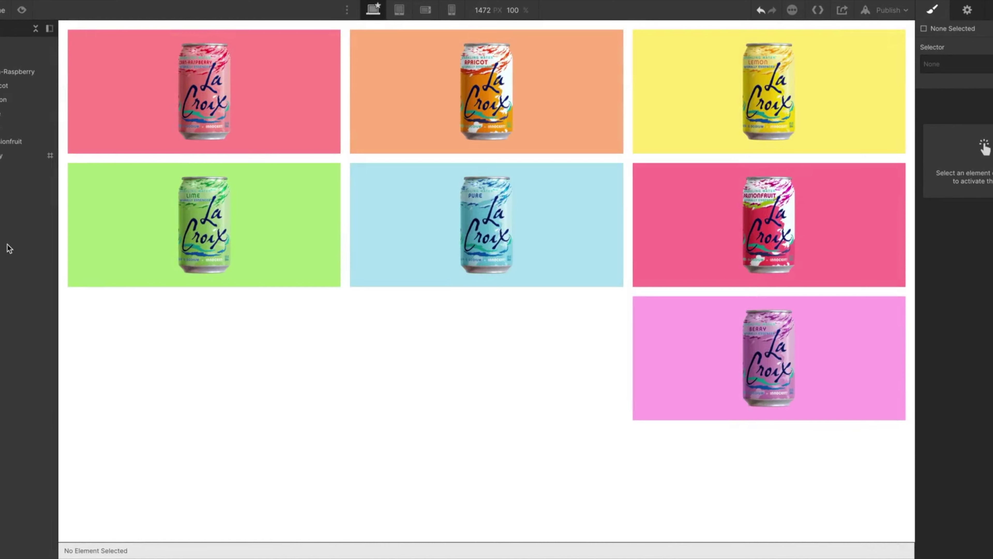
{"action": "left_click", "coordinate": [21, 156]}
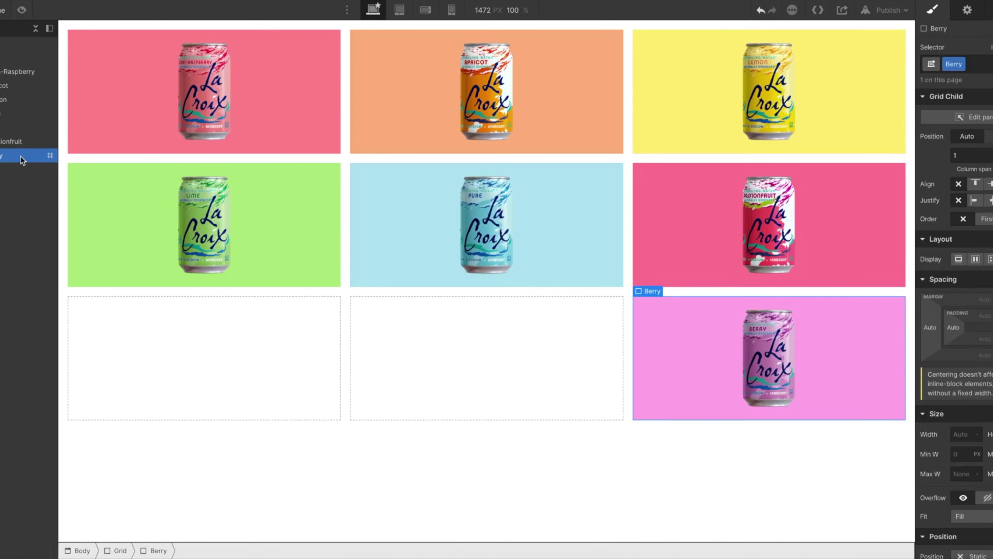